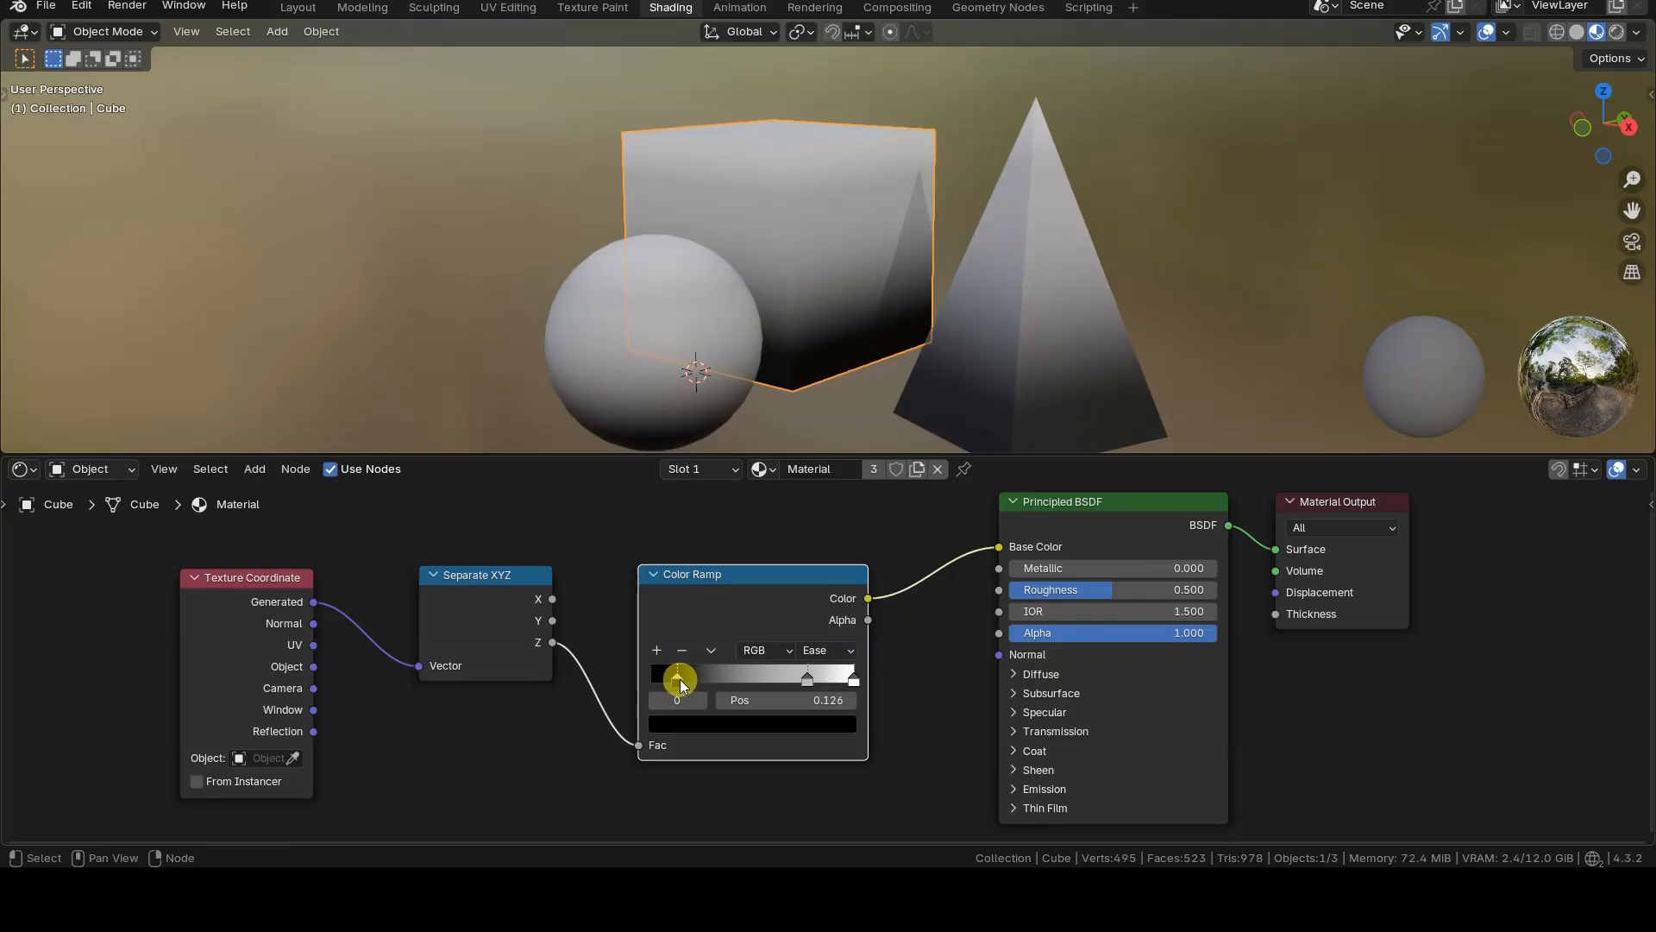
Try a blue colour on the Color Ramp's first stop
{"action": "left_click", "coordinate": [774, 725]}
{"action": "left_click_drag", "start_coordinate": [824, 501], "coordinate": [798, 449]}
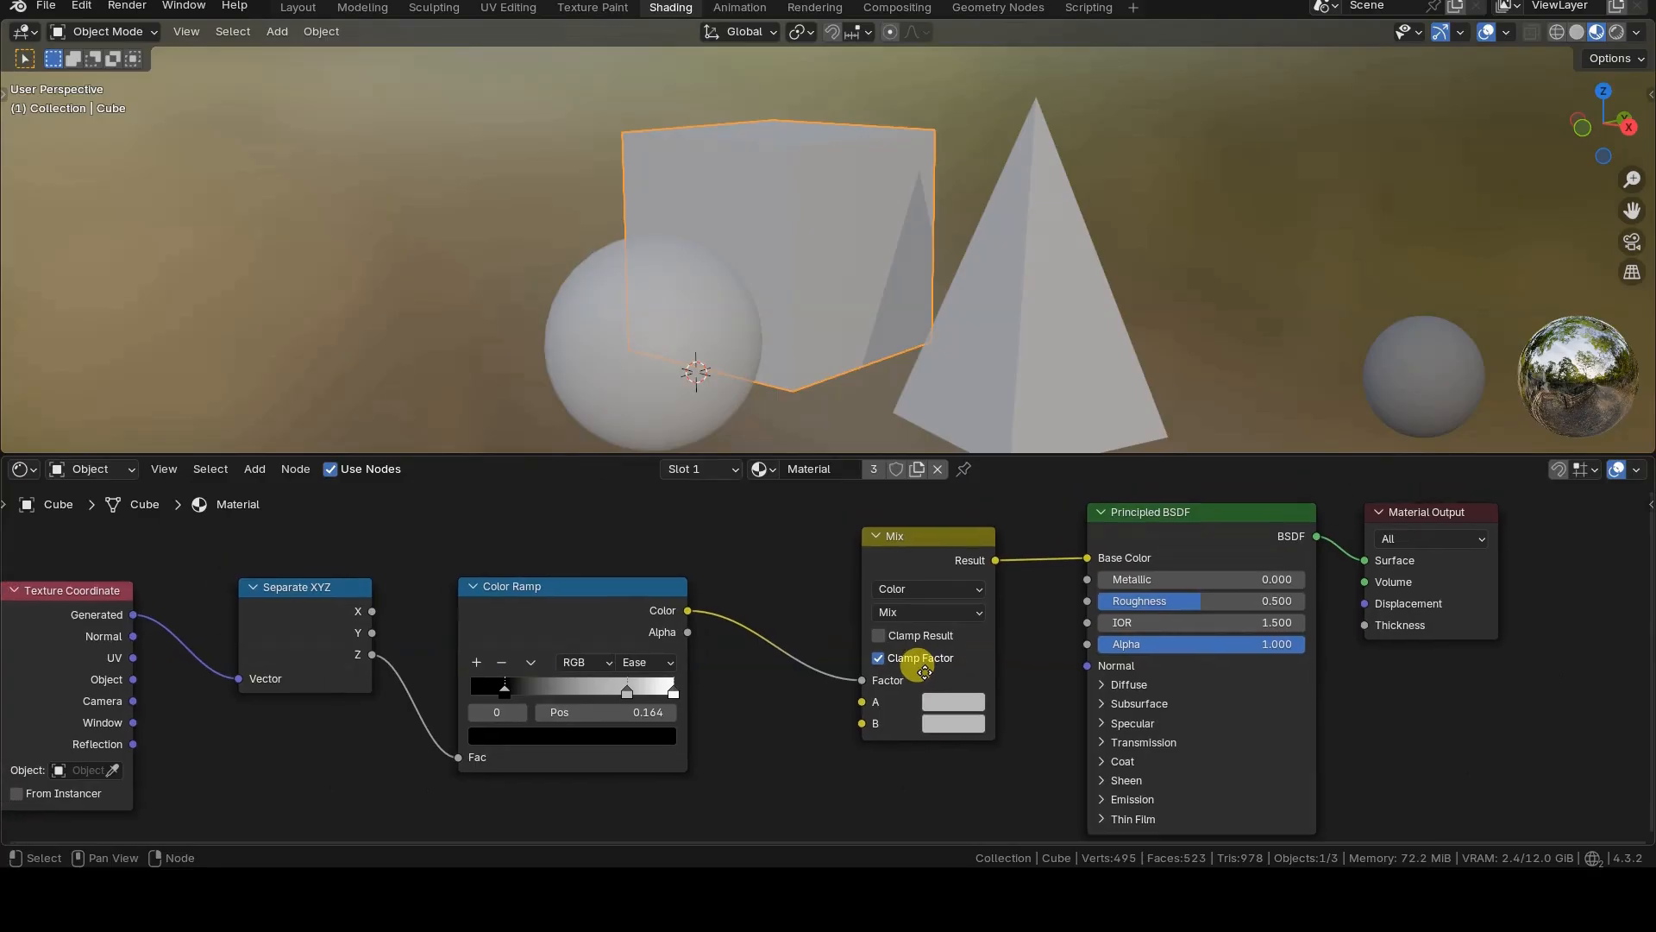
Colour the Mix node's A input blue and B input red-orange, and shift the Color Ramp's black and grey stops toward the start
{"action": "left_click", "coordinate": [968, 704]}
{"action": "left_click_drag", "start_coordinate": [1063, 470], "coordinate": [1087, 430]}
{"action": "left_click", "coordinate": [968, 724]}
{"action": "left_click_drag", "start_coordinate": [1038, 509], "coordinate": [1006, 558]}
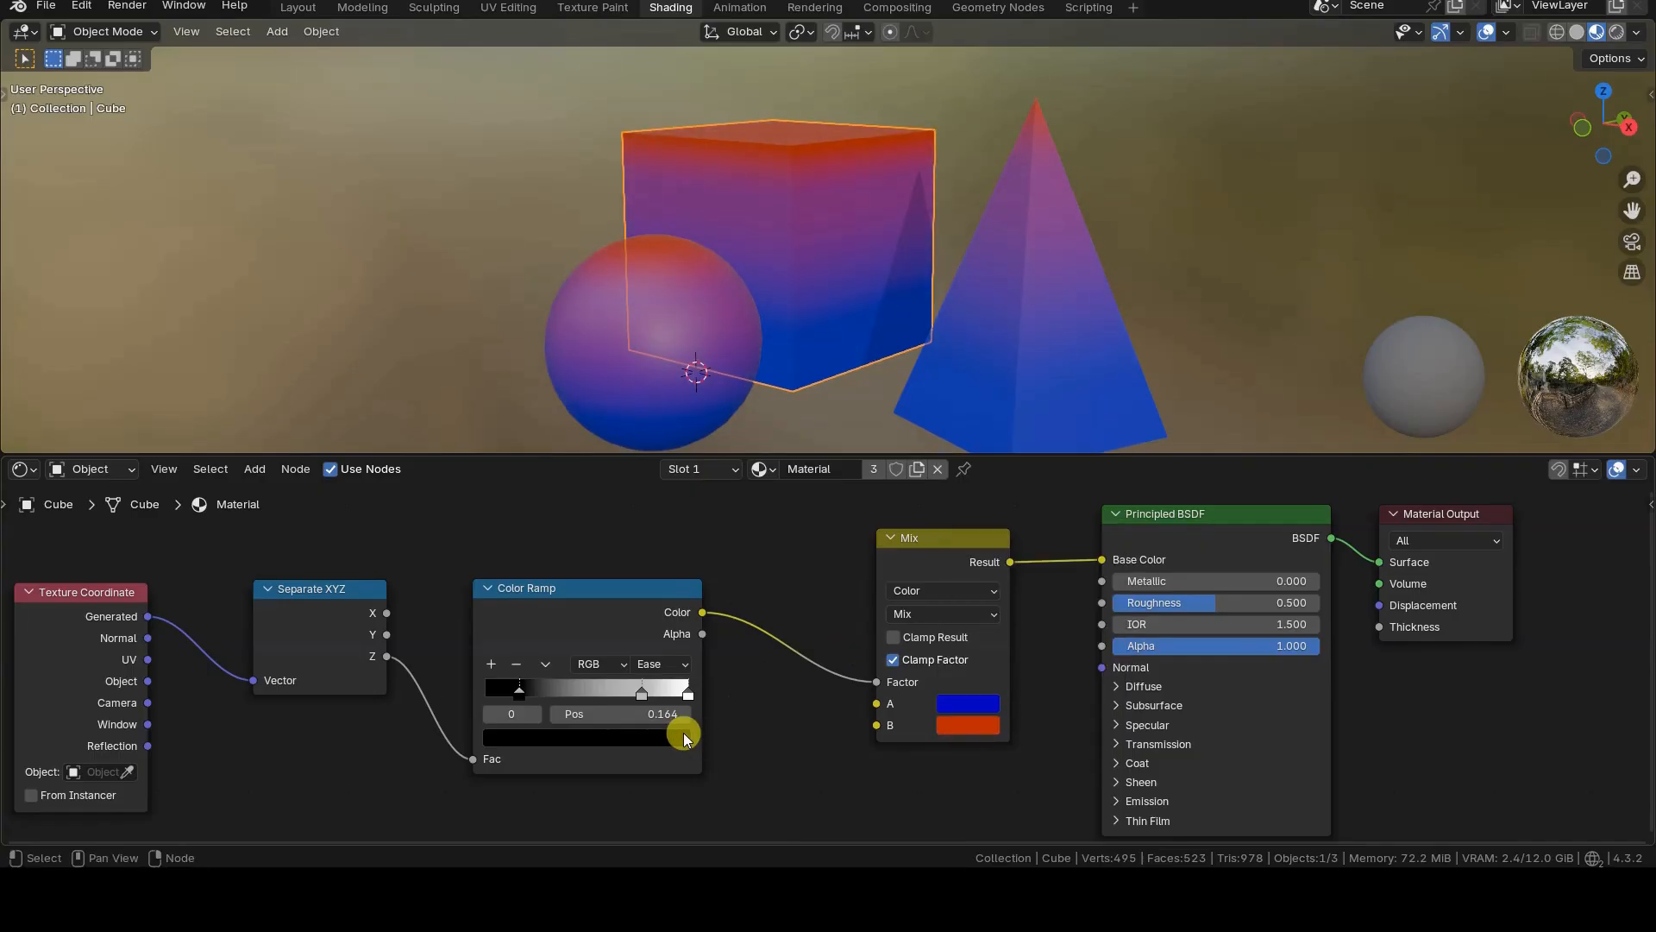
{"action": "left_click_drag", "start_coordinate": [639, 697], "coordinate": [486, 701]}
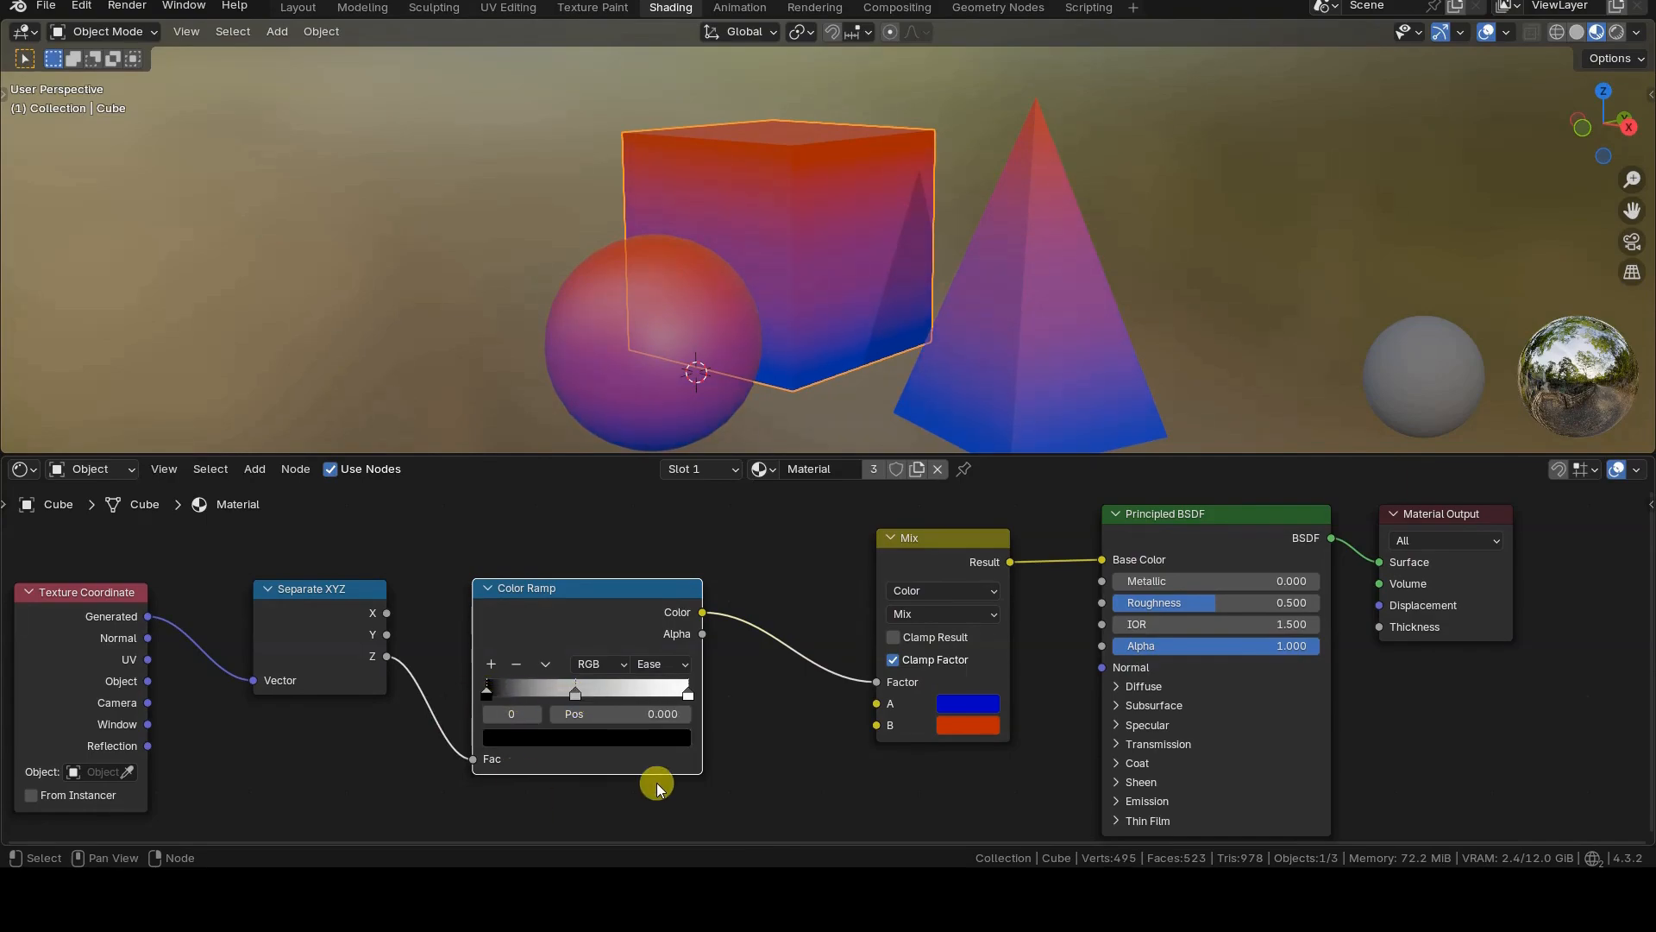
Switch to the Shading workspace and add a Texture Coordinate node at the start of the material's node tree
{"action": "left_click", "coordinate": [729, 102]}
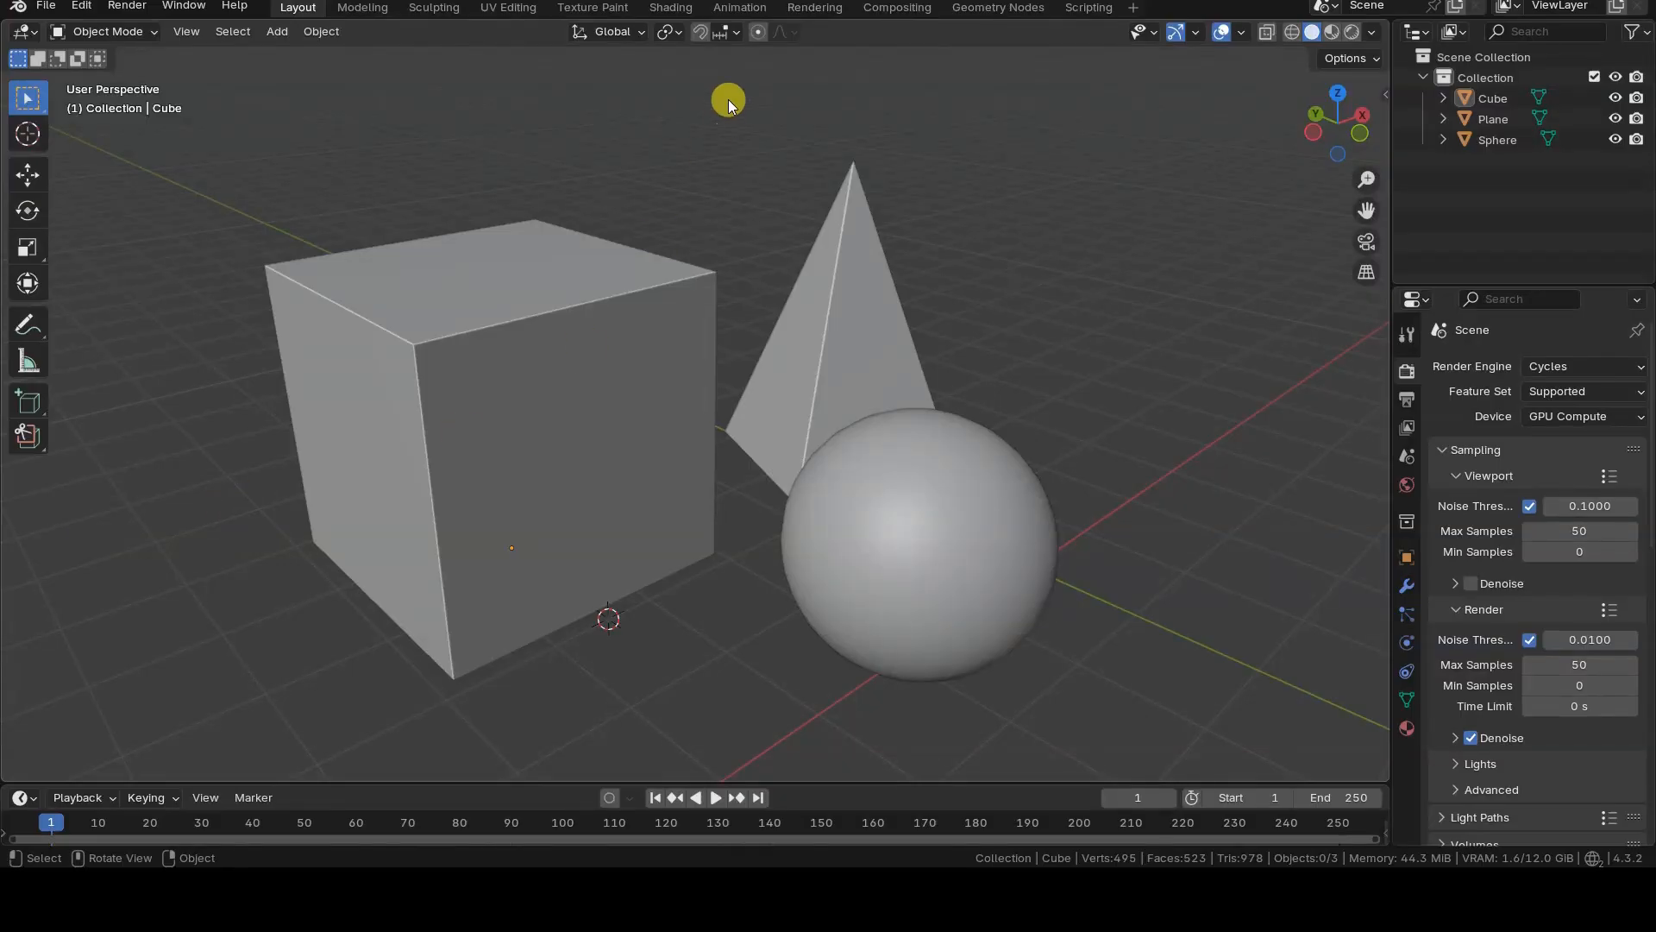
{"action": "left_click", "coordinate": [672, 8]}
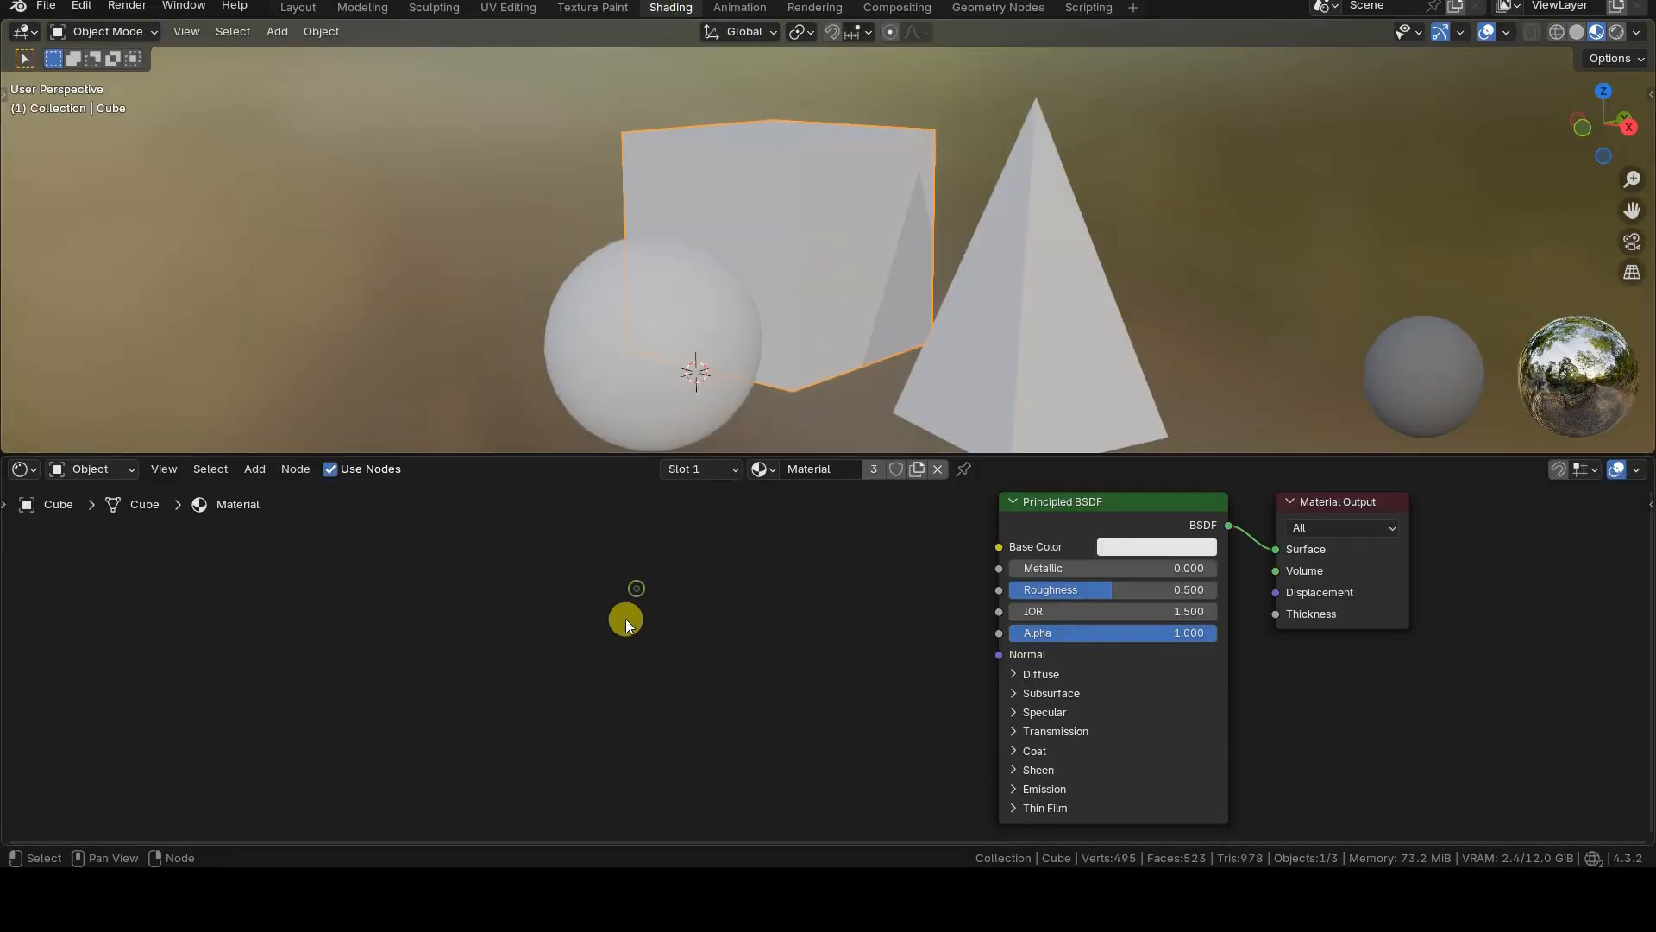
{"action": "key", "text": "shift+a"}
{"action": "type", "text": "texture coor"}
{"action": "left_click", "coordinate": [751, 649]}
{"action": "left_click", "coordinate": [181, 566]}
Add a Separate XYZ node and a Color Ramp node between the Texture Coordinate and Principled BSDF nodes
{"action": "key", "text": "shift+a"}
{"action": "type", "text": "separ"}
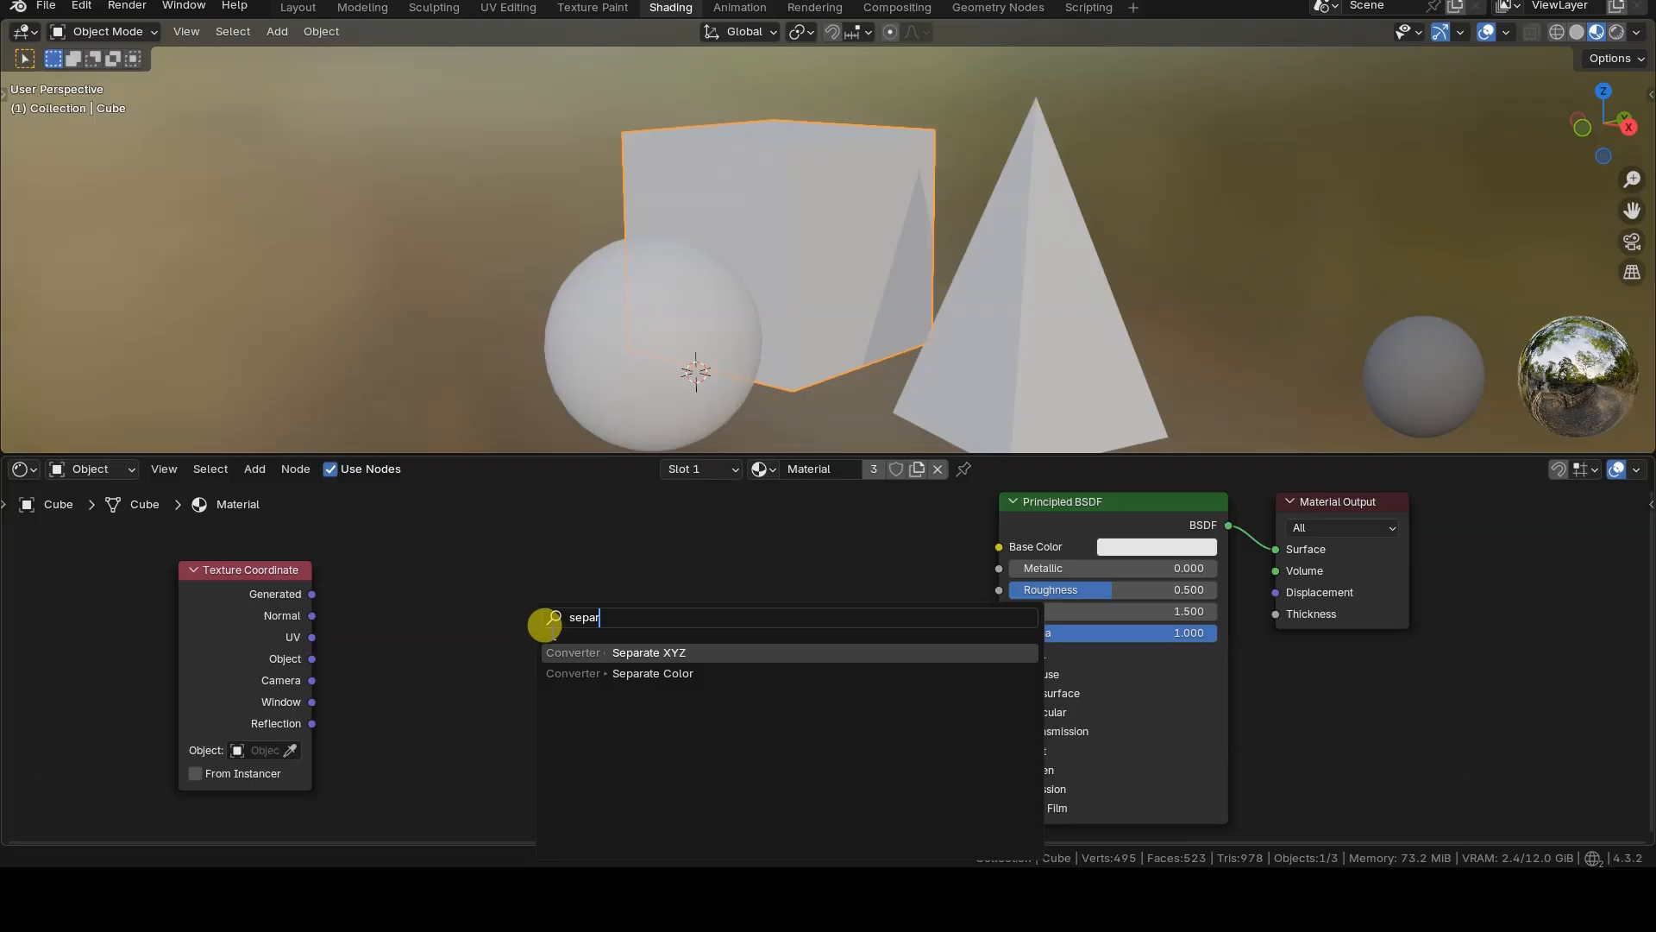
{"action": "left_click", "coordinate": [652, 652]}
{"action": "left_click", "coordinate": [379, 571]}
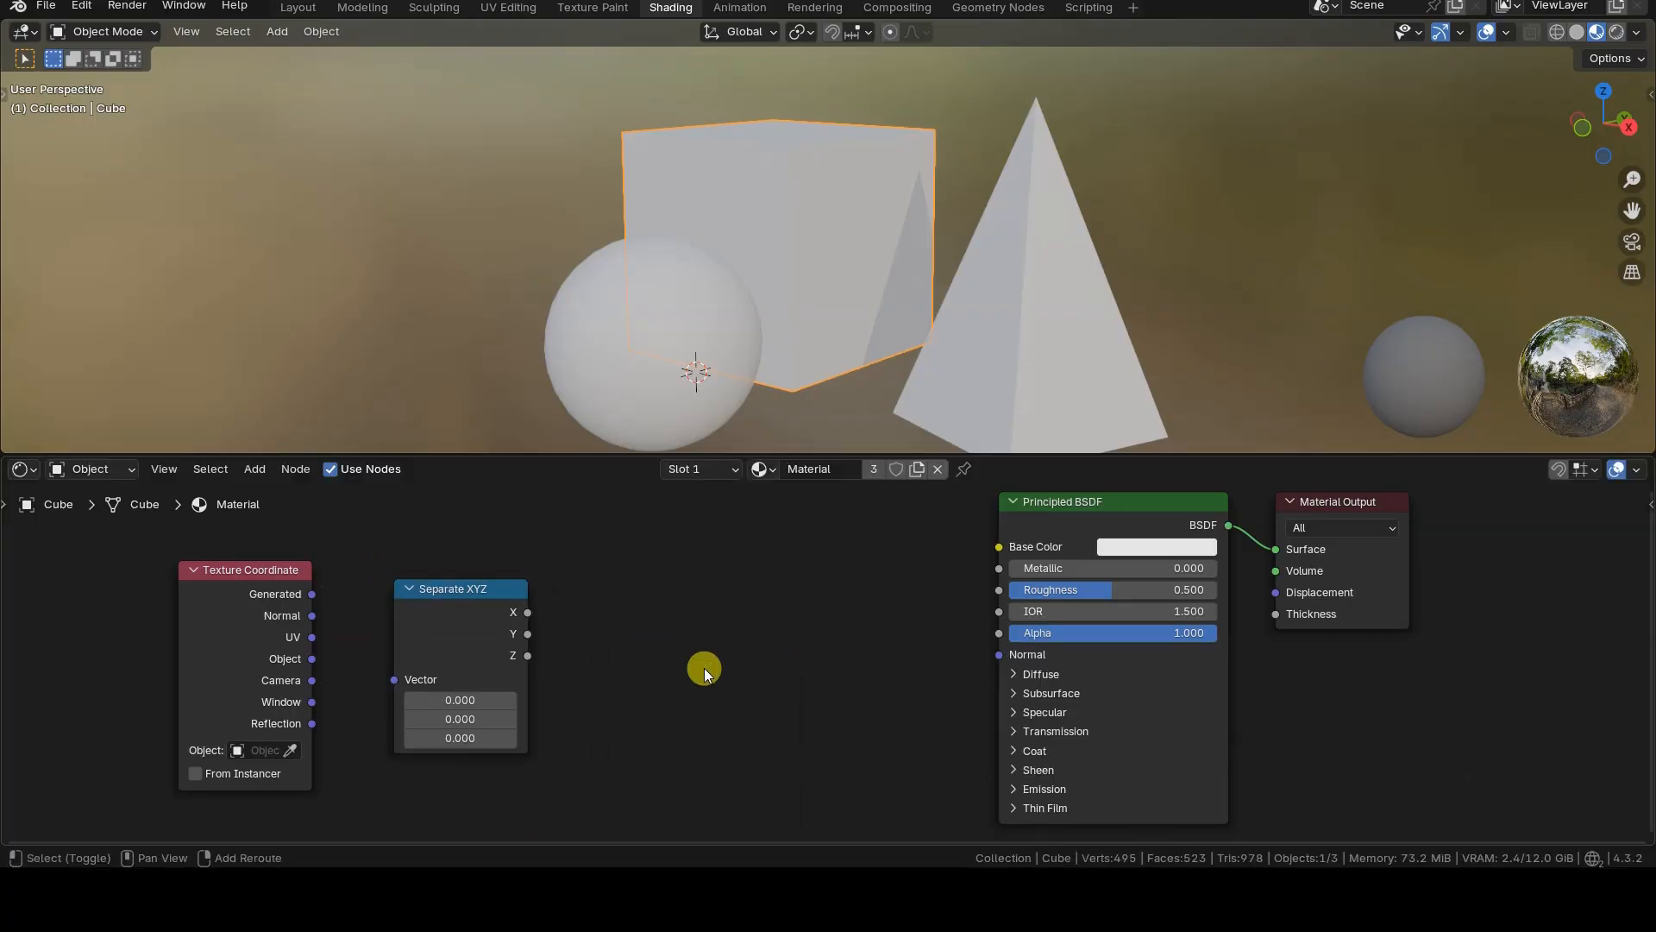
{"action": "key", "text": "shift+a"}
{"action": "type", "text": "color ramp"}
{"action": "key", "text": "Return"}
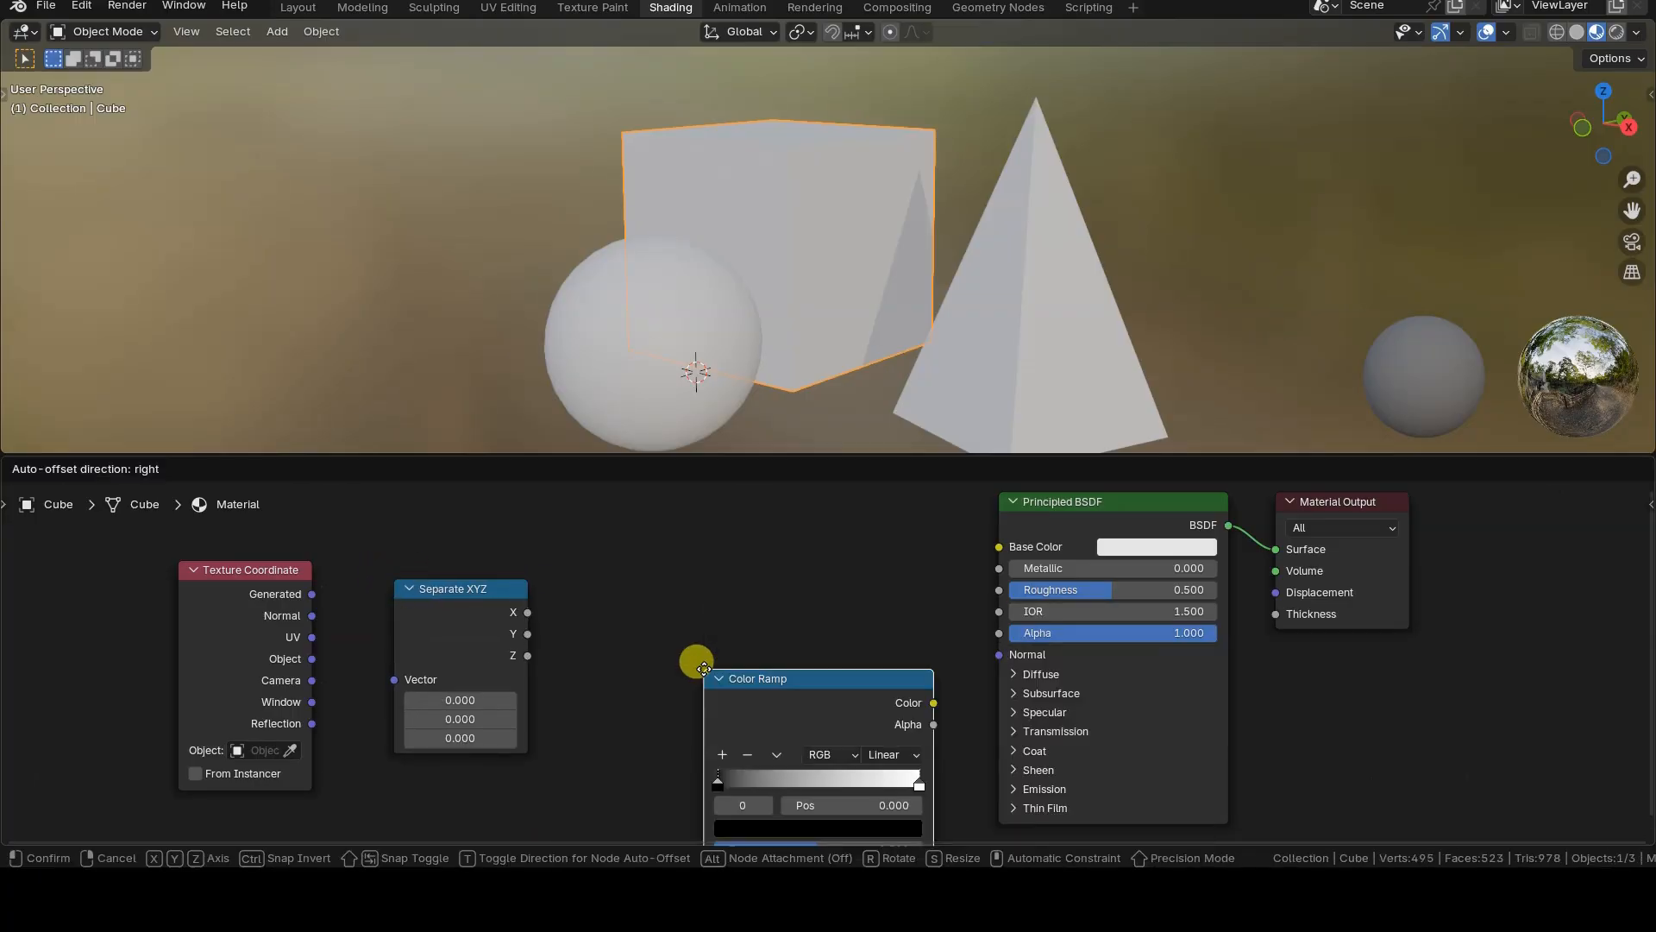
{"action": "left_click", "coordinate": [644, 565]}
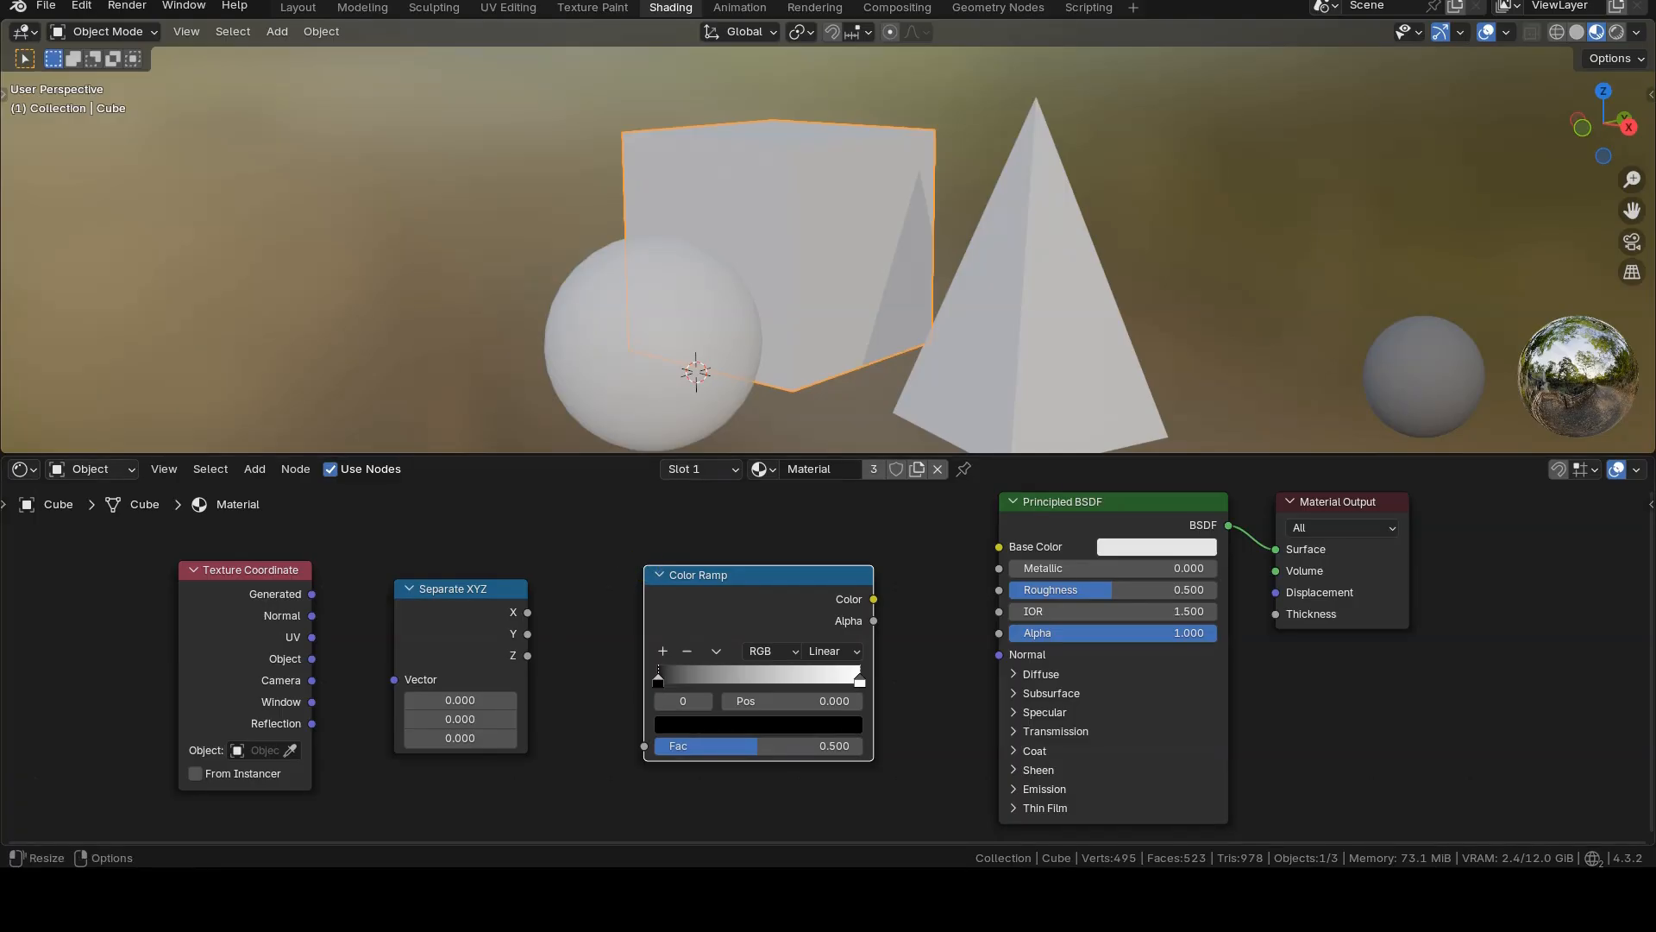
Wire the Generated coordinates through Separate XYZ's Z output and the Color Ramp into the Principled BSDF's Base Color
{"action": "left_click_drag", "start_coordinate": [312, 595], "coordinate": [393, 679]}
{"action": "left_click_drag", "start_coordinate": [452, 601], "coordinate": [478, 580]}
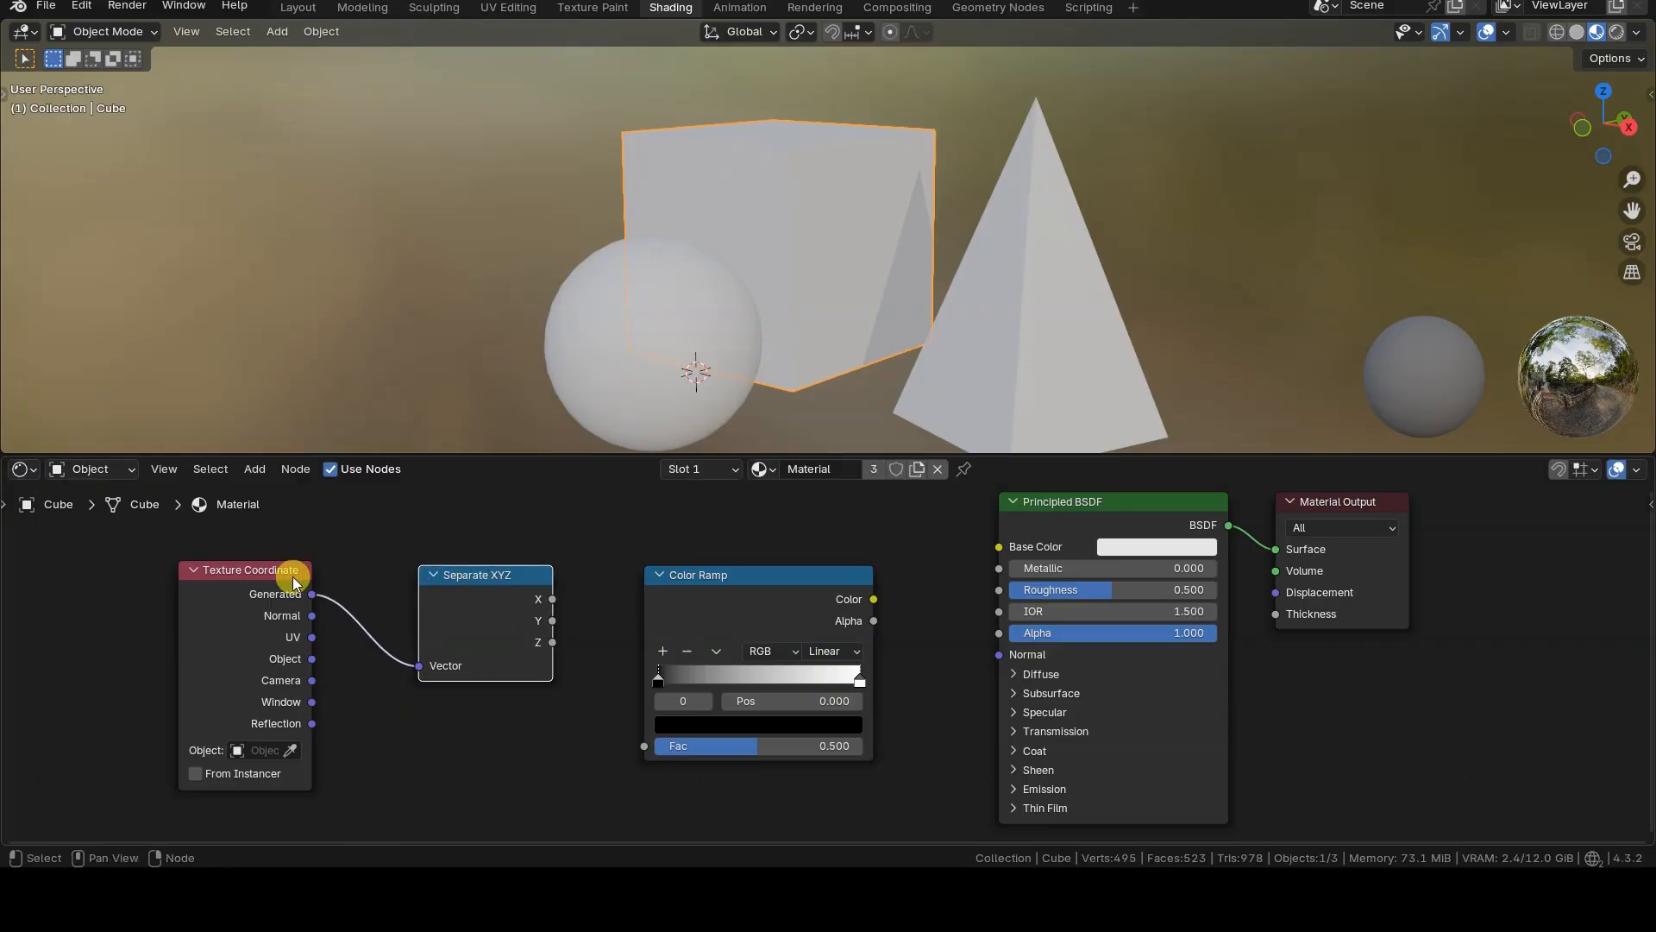
{"action": "left_click_drag", "start_coordinate": [282, 581], "coordinate": [283, 589]}
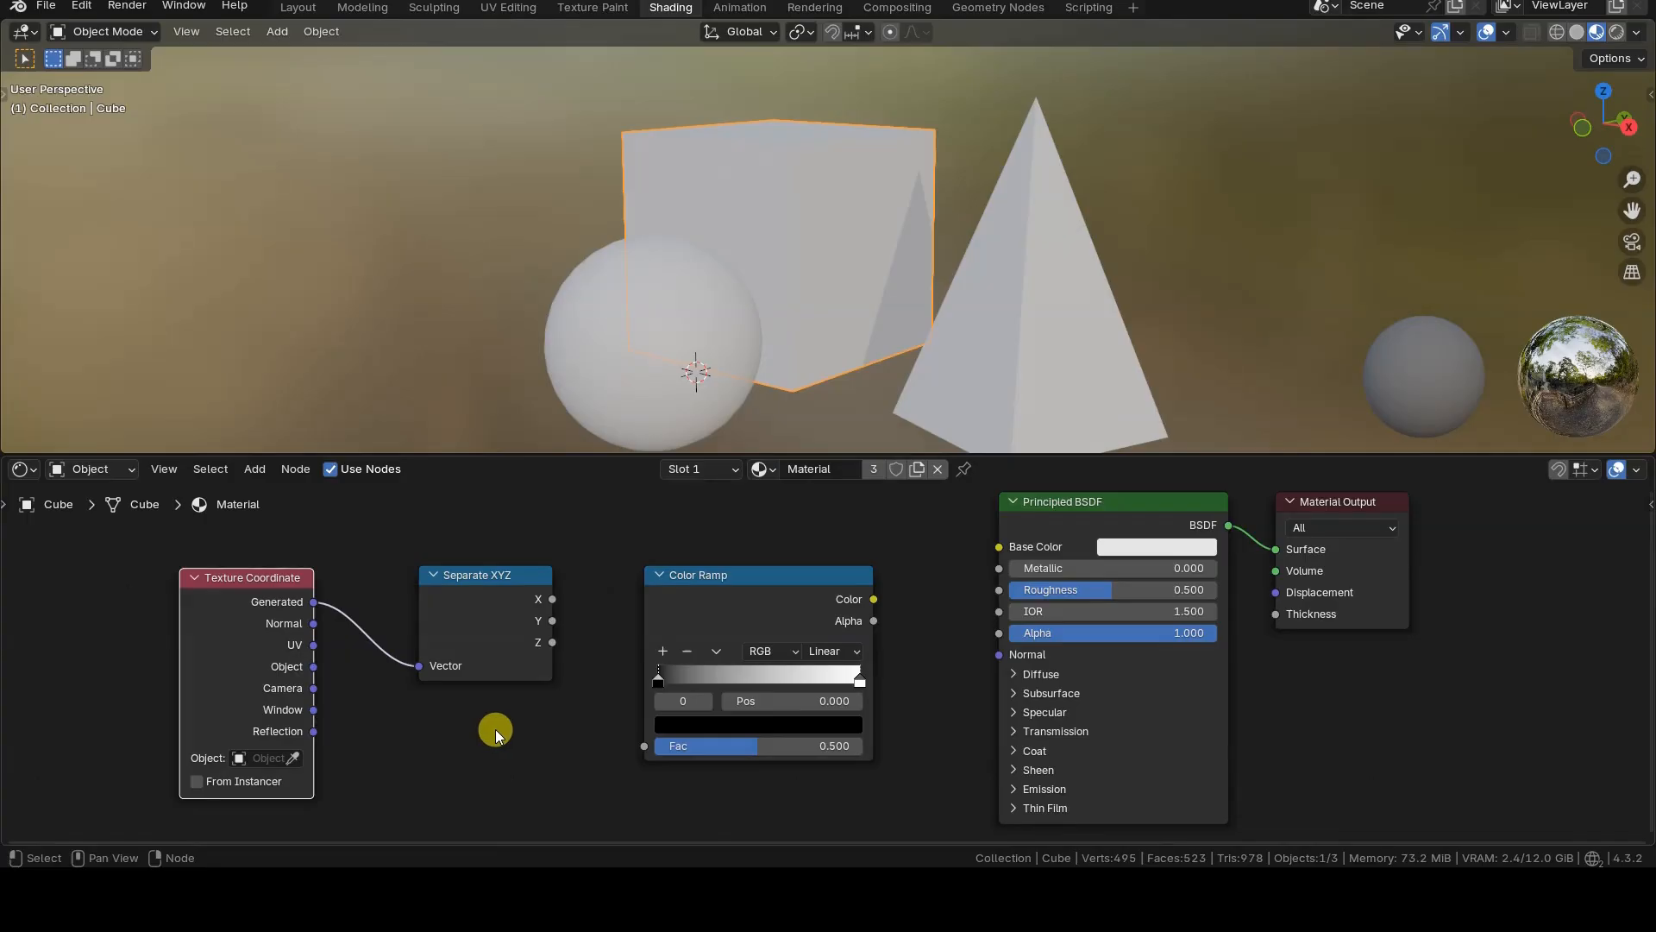
{"action": "left_click_drag", "start_coordinate": [553, 645], "coordinate": [630, 750]}
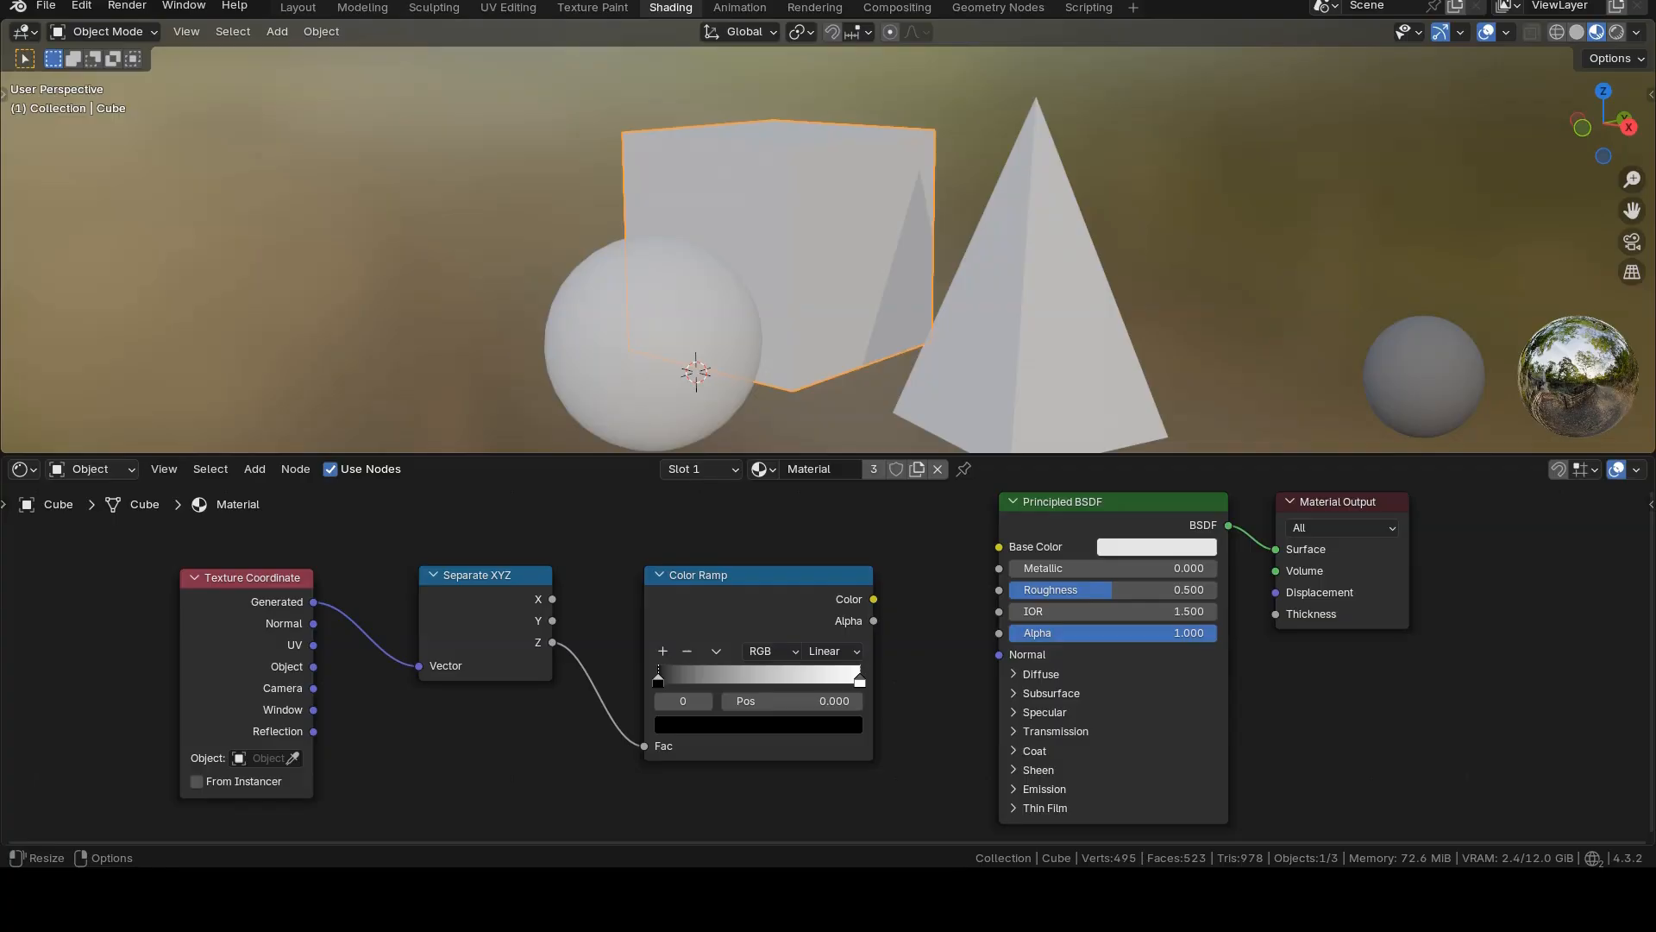
{"action": "left_click_drag", "start_coordinate": [873, 598], "coordinate": [982, 563]}
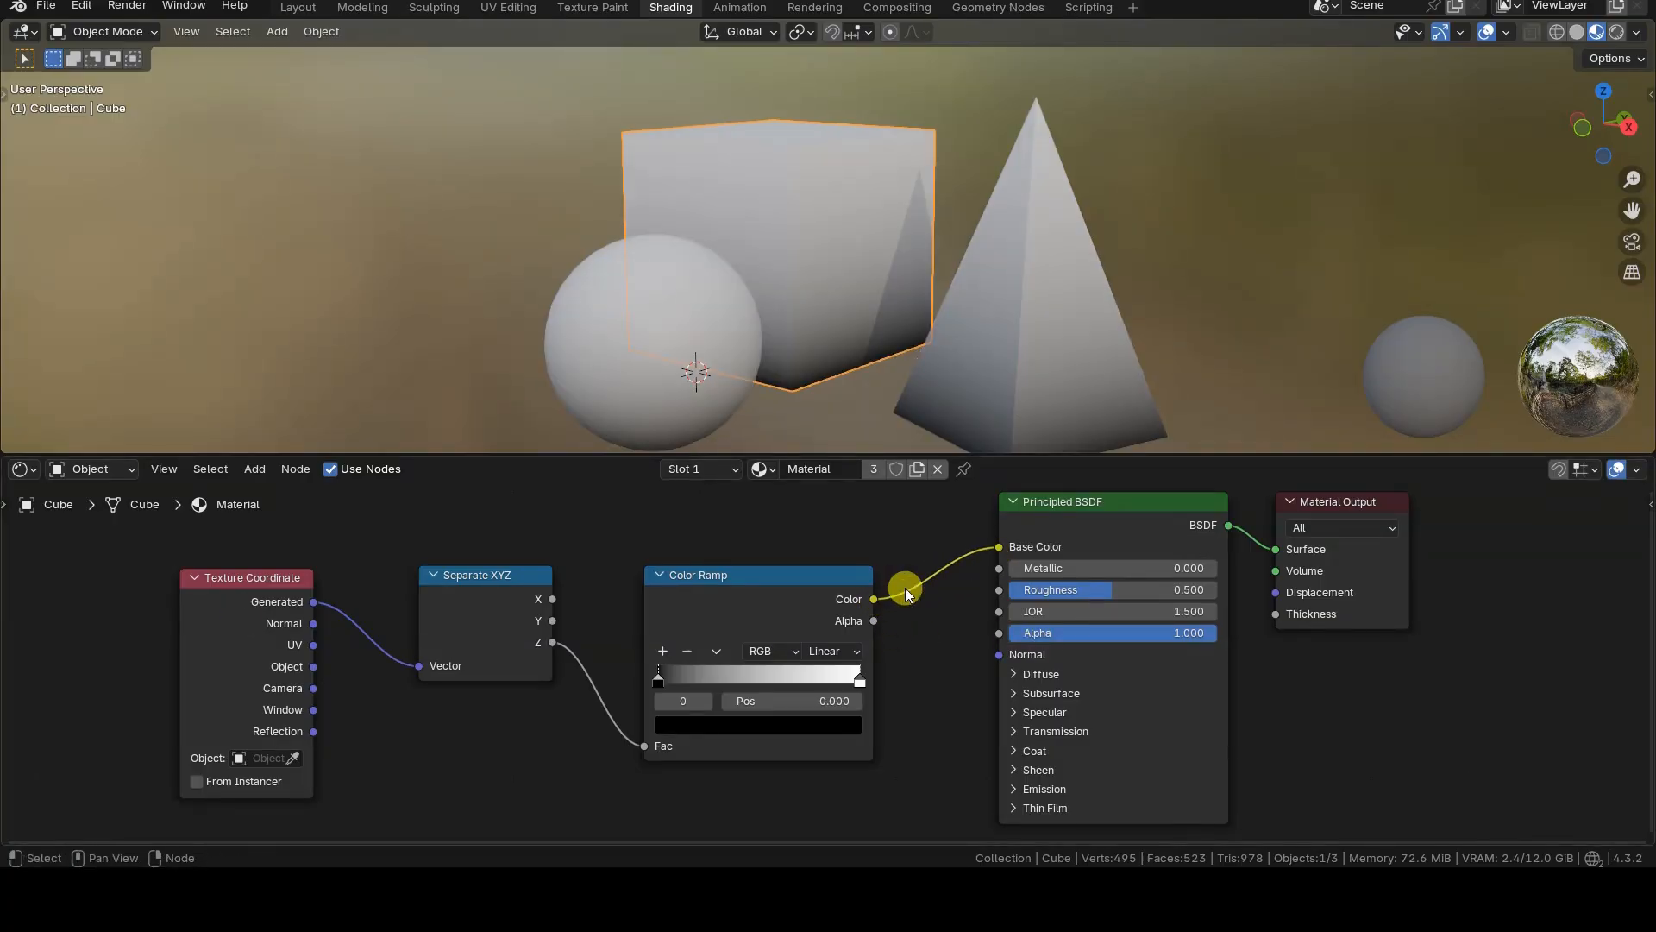
Set the Color Ramp's interpolation to Ease
{"action": "mouse_move", "coordinate": [659, 681]}
{"action": "left_mouse_down"}
{"action": "mouse_move", "coordinate": [869, 676]}
{"action": "mouse_move", "coordinate": [665, 697]}
{"action": "left_mouse_up"}
{"action": "left_click", "coordinate": [833, 650]}
{"action": "left_click", "coordinate": [841, 760]}
{"action": "left_click", "coordinate": [849, 653]}
{"action": "left_click", "coordinate": [845, 697]}
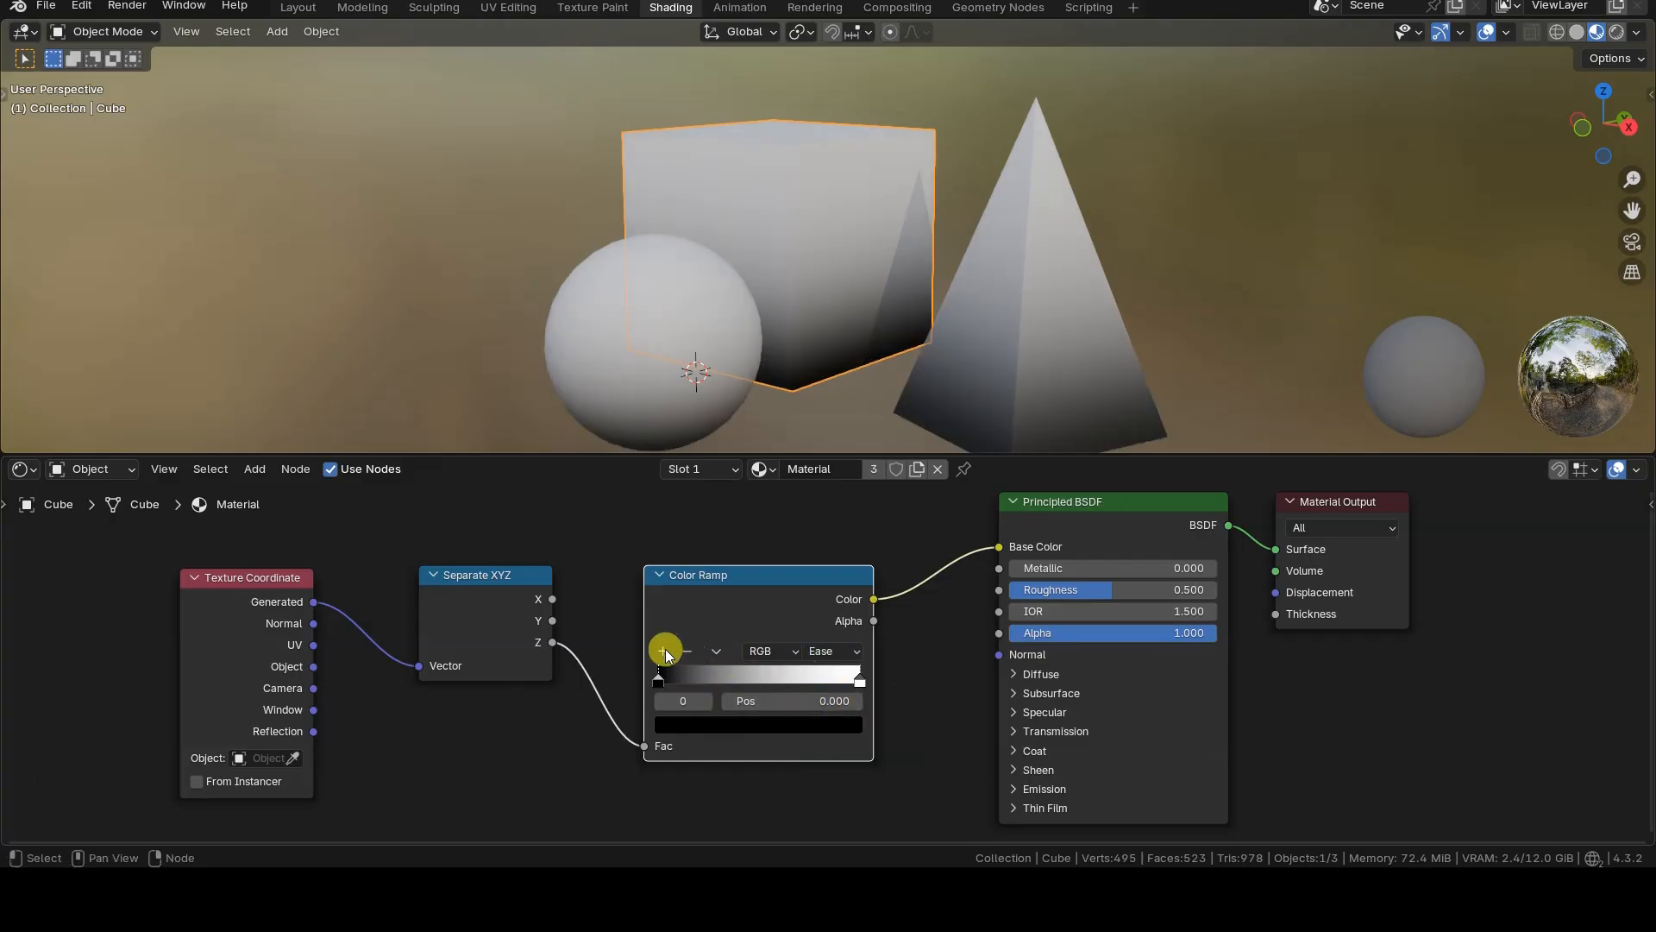
Add a Color Ramp stop at about 0.8 and shift the black stop to about 0.16
{"action": "left_click", "coordinate": [671, 654]}
{"action": "left_click_drag", "start_coordinate": [750, 676], "coordinate": [814, 676]}
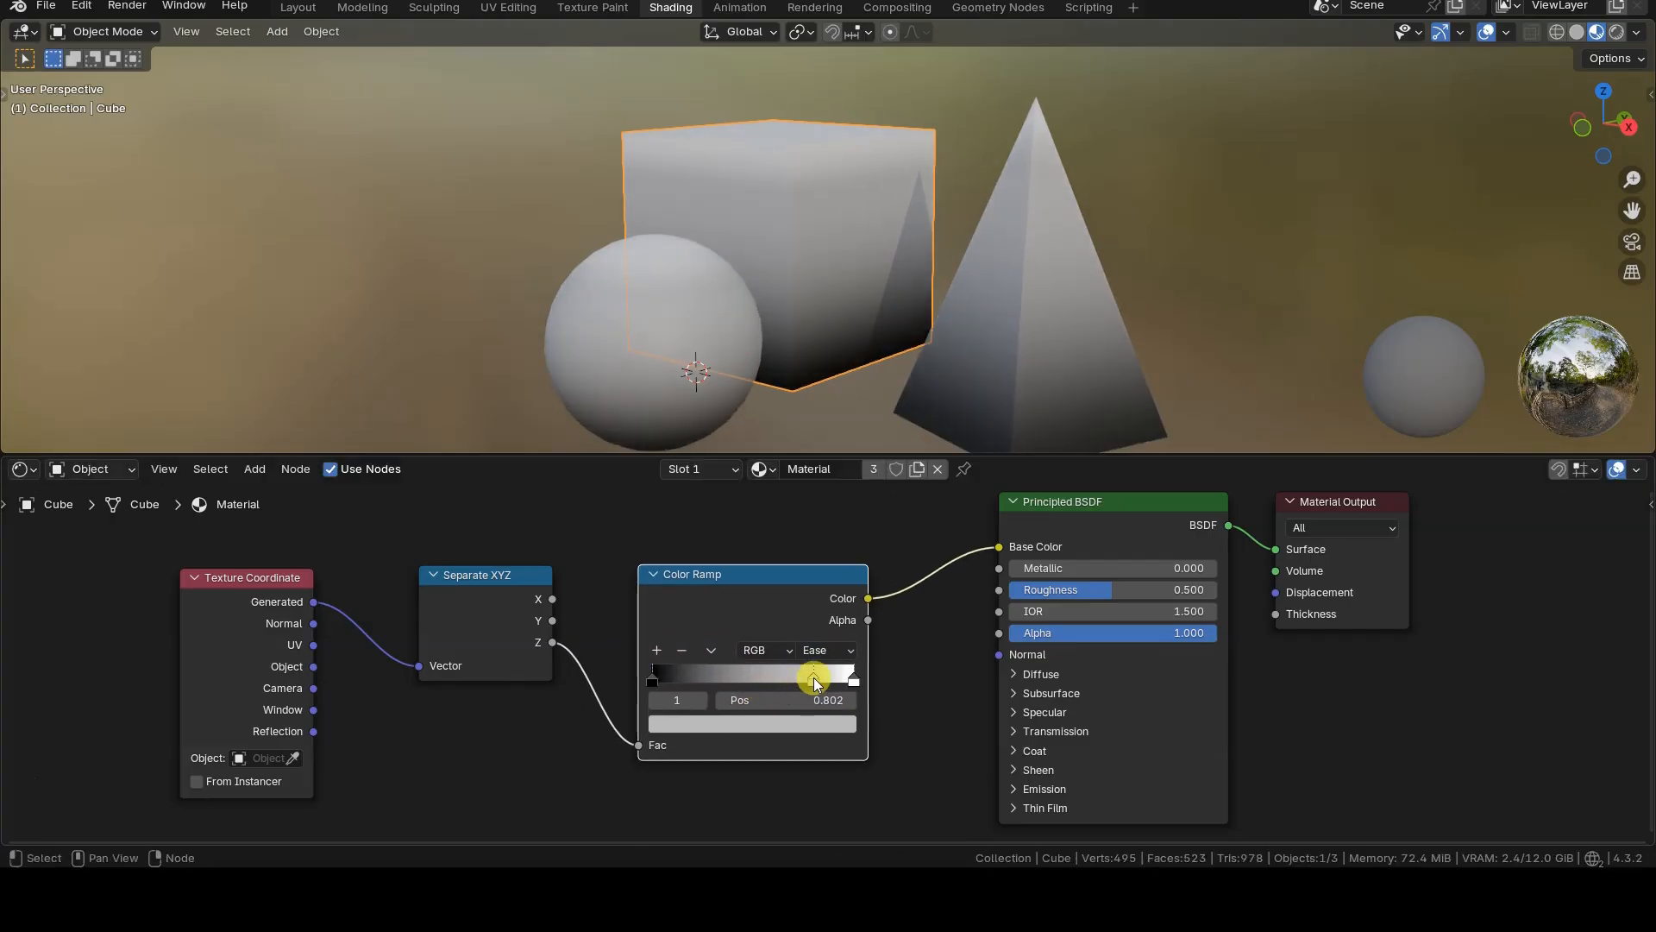
{"action": "left_click_drag", "start_coordinate": [653, 681], "coordinate": [684, 681]}
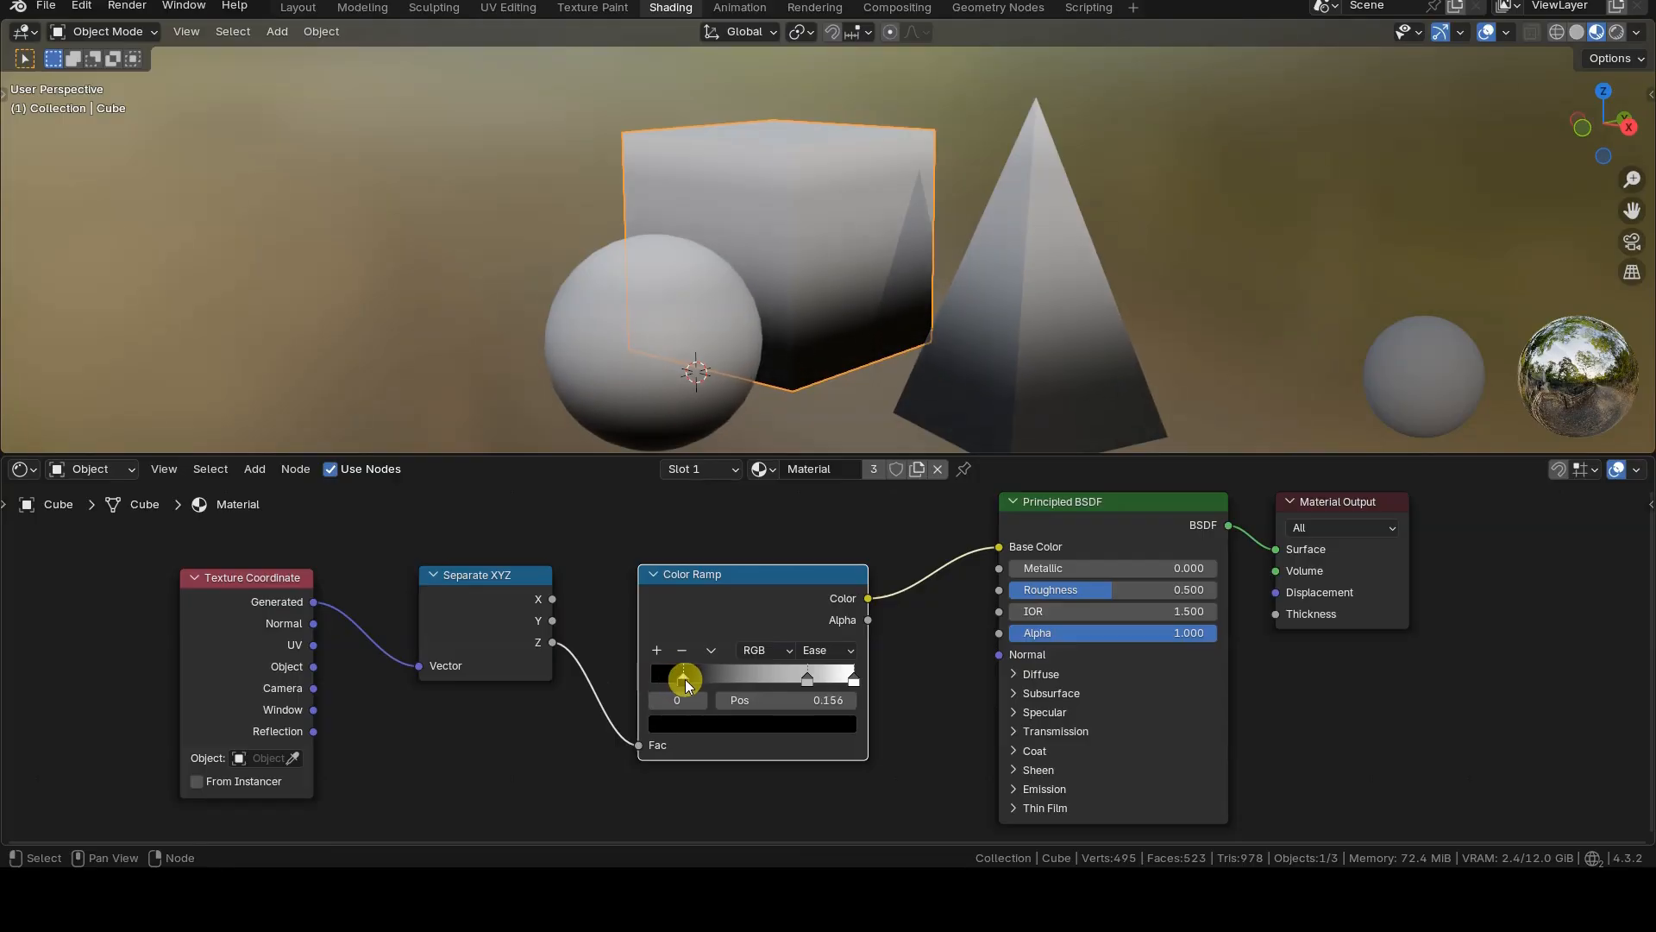
Try a dark blue colour on the Color Ramp's first stop and undo the change
{"action": "left_click", "coordinate": [776, 724]}
{"action": "left_click_drag", "start_coordinate": [822, 504], "coordinate": [822, 479]}
{"action": "left_click_drag", "start_coordinate": [795, 470], "coordinate": [795, 443]}
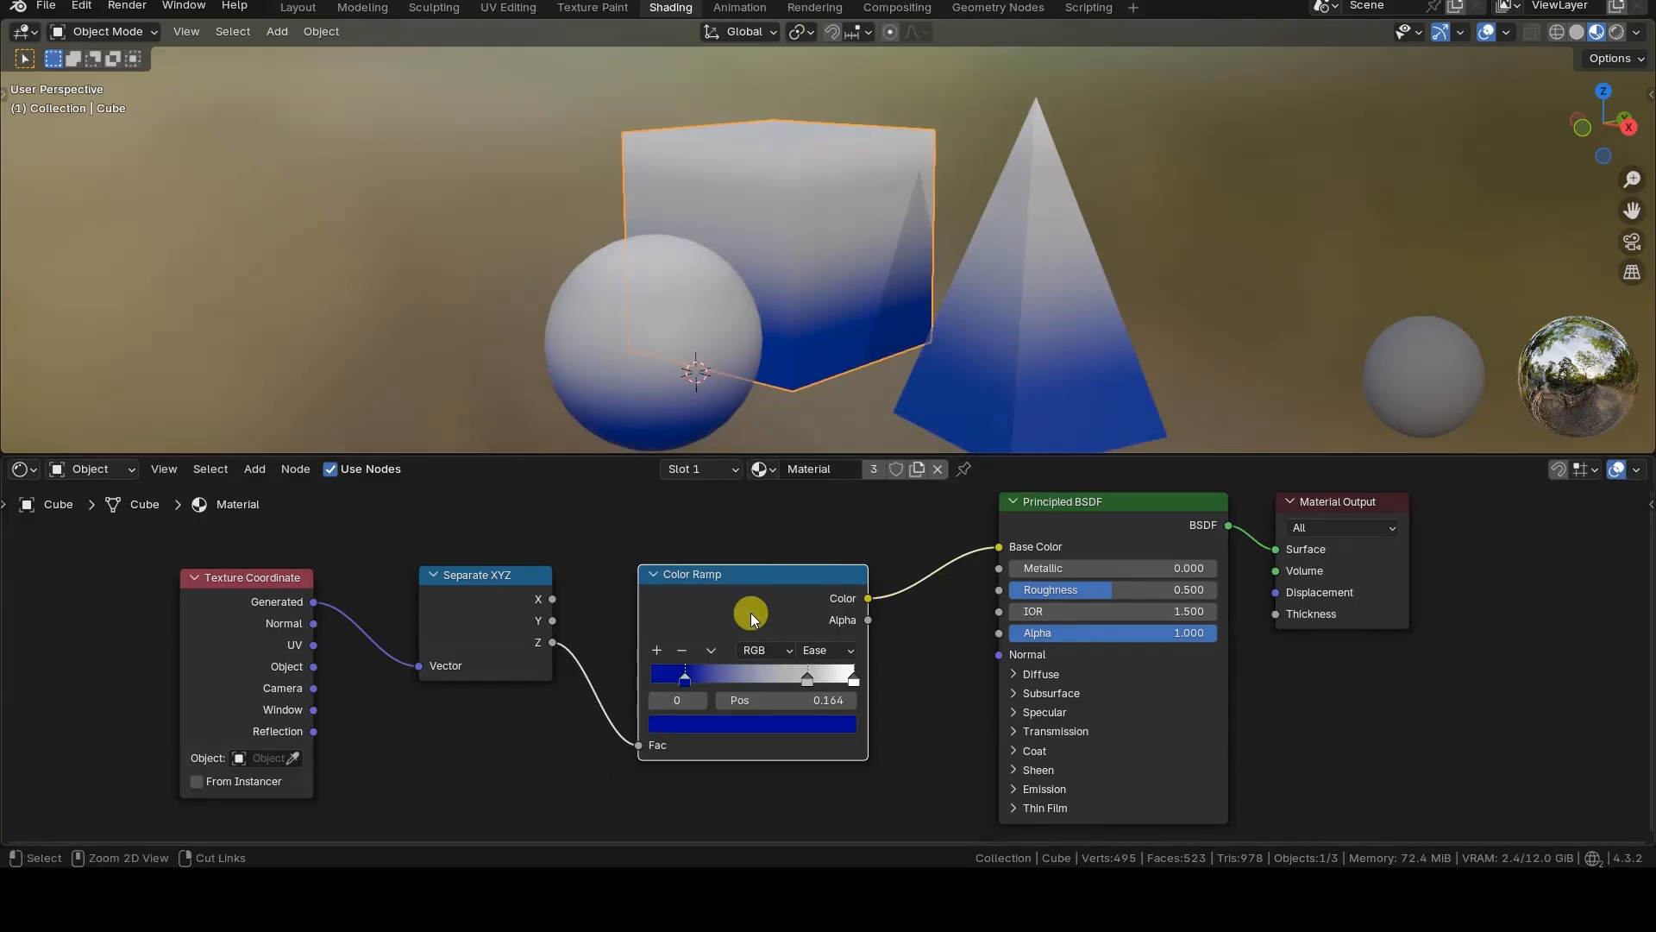
{"action": "key", "text": "ctrl+z"}
Move the Principled BSDF and Material Output nodes farther from the Color Ramp to make room for another node
{"action": "scroll", "coordinate": [760, 618], "scroll_direction": "down", "scroll_amount": 3}
{"action": "left_click_drag", "start_coordinate": [813, 567], "coordinate": [1051, 701]}
{"action": "key", "text": "g"}
{"action": "left_click", "coordinate": [1151, 688]}
{"action": "left_click", "coordinate": [856, 756]}
Insert a Mix Color node before the Principled BSDF, with the Color Ramp's Color output feeding its Factor input
{"action": "key", "text": "shift+a"}
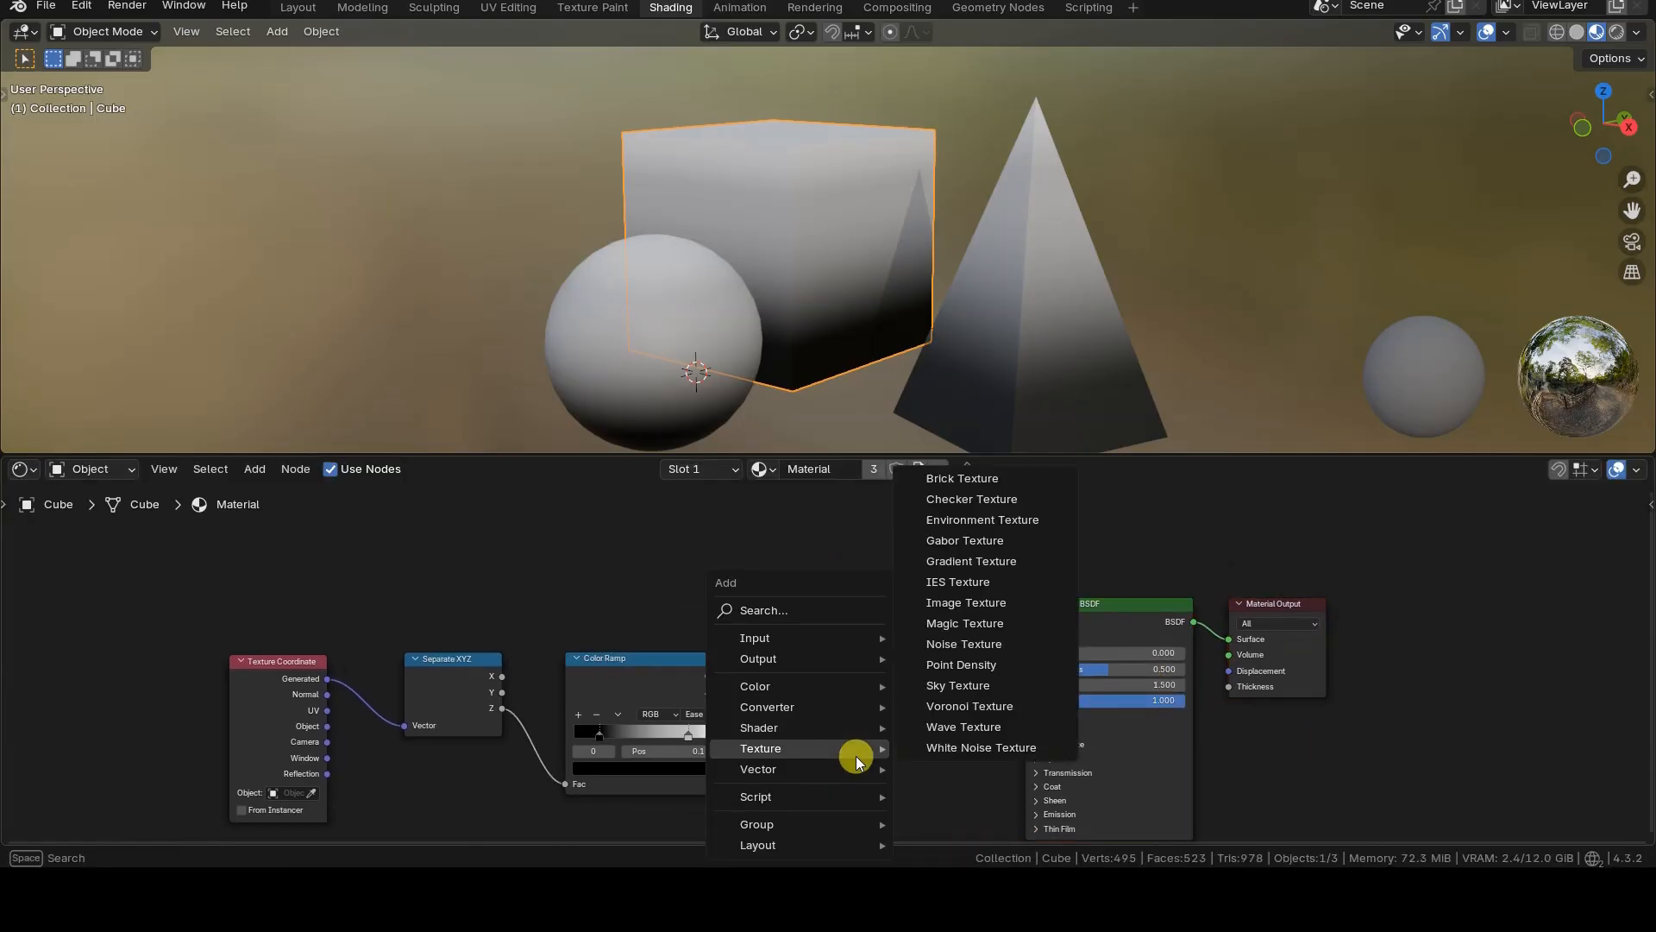
{"action": "type", "text": "mix"}
{"action": "key", "text": "Down"}
{"action": "key", "text": "Return"}
{"action": "left_click", "coordinate": [855, 649]}
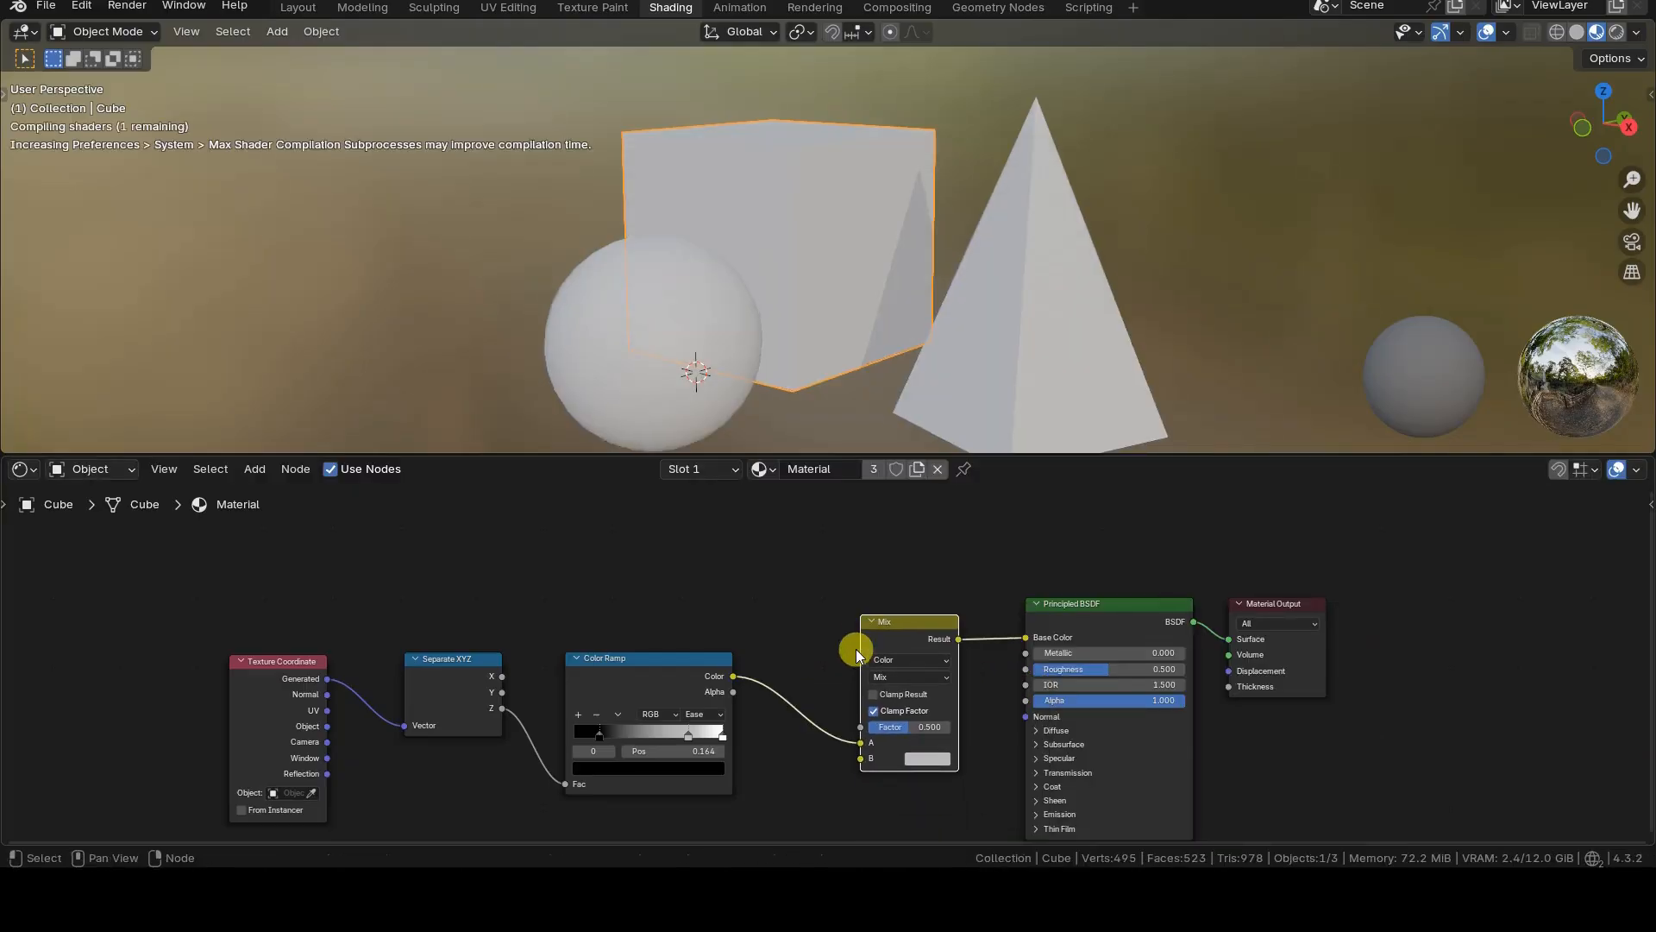
{"action": "scroll", "coordinate": [923, 707], "scroll_direction": "up", "scroll_amount": 3}
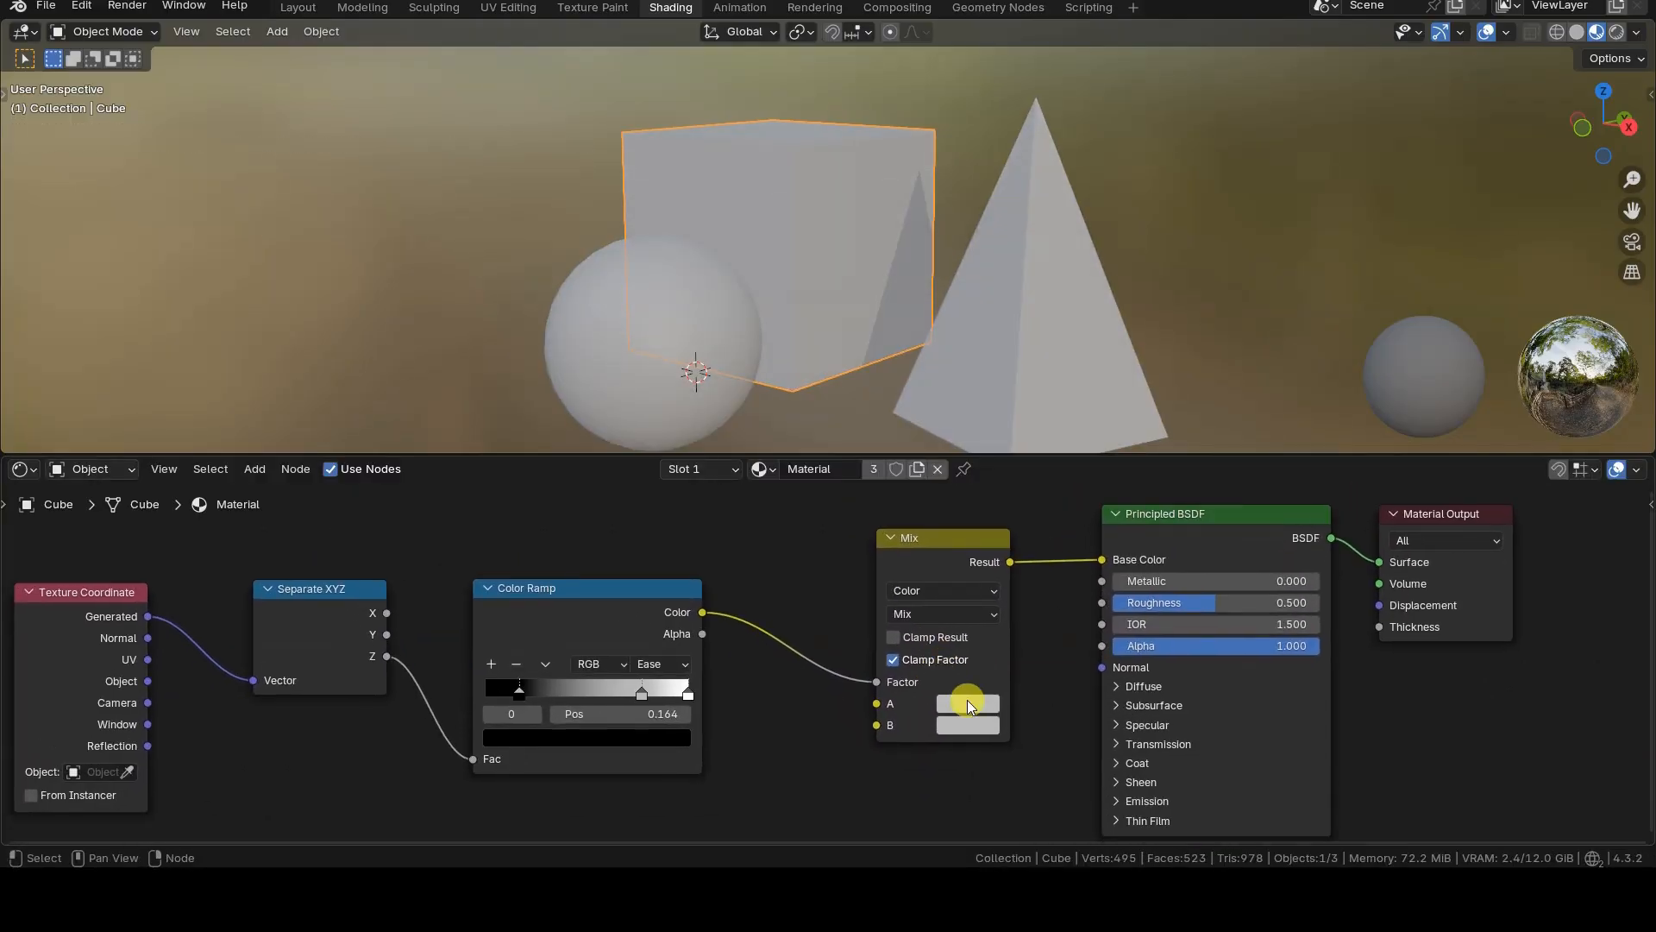
Set the Mix node's A colour to blue and B to red-orange, and move the Color Ramp's first stop to 0 and grey stop nearer it
{"action": "left_click", "coordinate": [967, 704]}
{"action": "left_click_drag", "start_coordinate": [1039, 457], "coordinate": [1085, 431]}
{"action": "left_click", "coordinate": [973, 726]}
{"action": "left_click_drag", "start_coordinate": [1018, 508], "coordinate": [1004, 566]}
{"action": "left_click_drag", "start_coordinate": [641, 695], "coordinate": [481, 694]}
{"action": "left_click", "coordinate": [519, 694]}
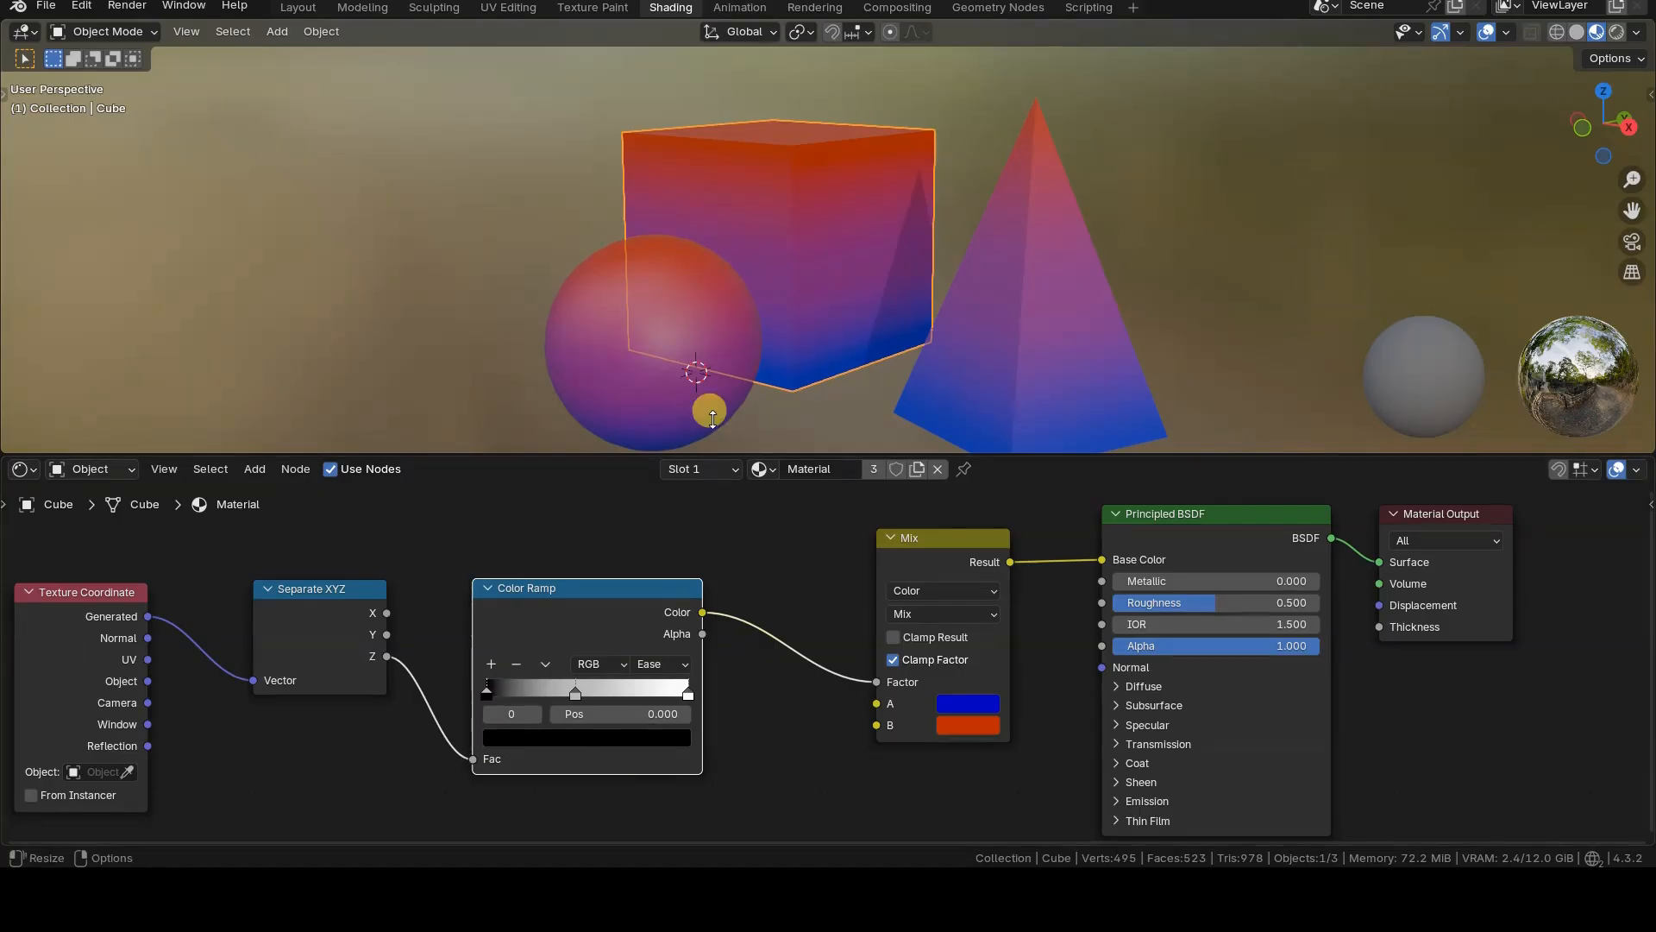
Raise the sphere away from the other objects and reposition the cube along the global Z axis
{"action": "scroll", "coordinate": [790, 310], "scroll_direction": "down", "scroll_amount": 3}
{"action": "left_click", "coordinate": [728, 369]}
{"action": "left_click_drag", "start_coordinate": [728, 369], "coordinate": [656, 276]}
{"action": "key", "text": "z"}
{"action": "left_click", "coordinate": [765, 326]}
{"action": "left_click_drag", "start_coordinate": [764, 326], "coordinate": [745, 431]}
{"action": "key", "text": "z"}
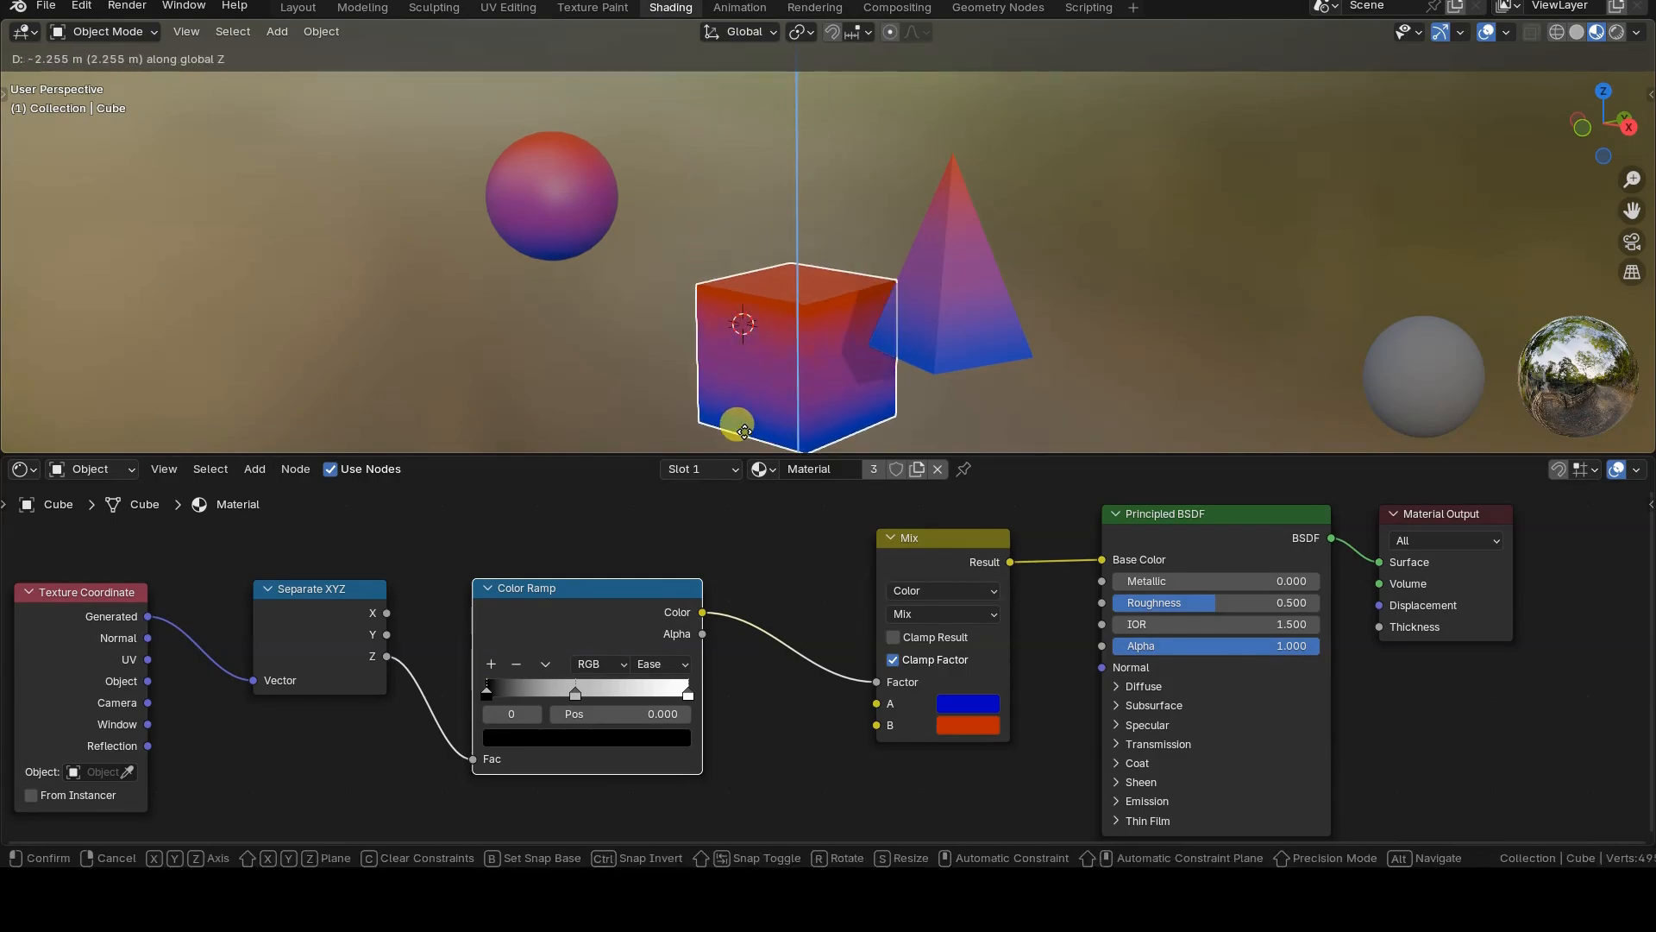
{"action": "left_click", "coordinate": [764, 282]}
In front view, move the cube beside the pyramid so both rest on the same ground line
{"action": "middle_click_drag", "start_coordinate": [807, 288], "coordinate": [892, 293], "text": "shift"}
{"action": "scroll", "coordinate": [810, 307], "scroll_direction": "up", "scroll_amount": 2}
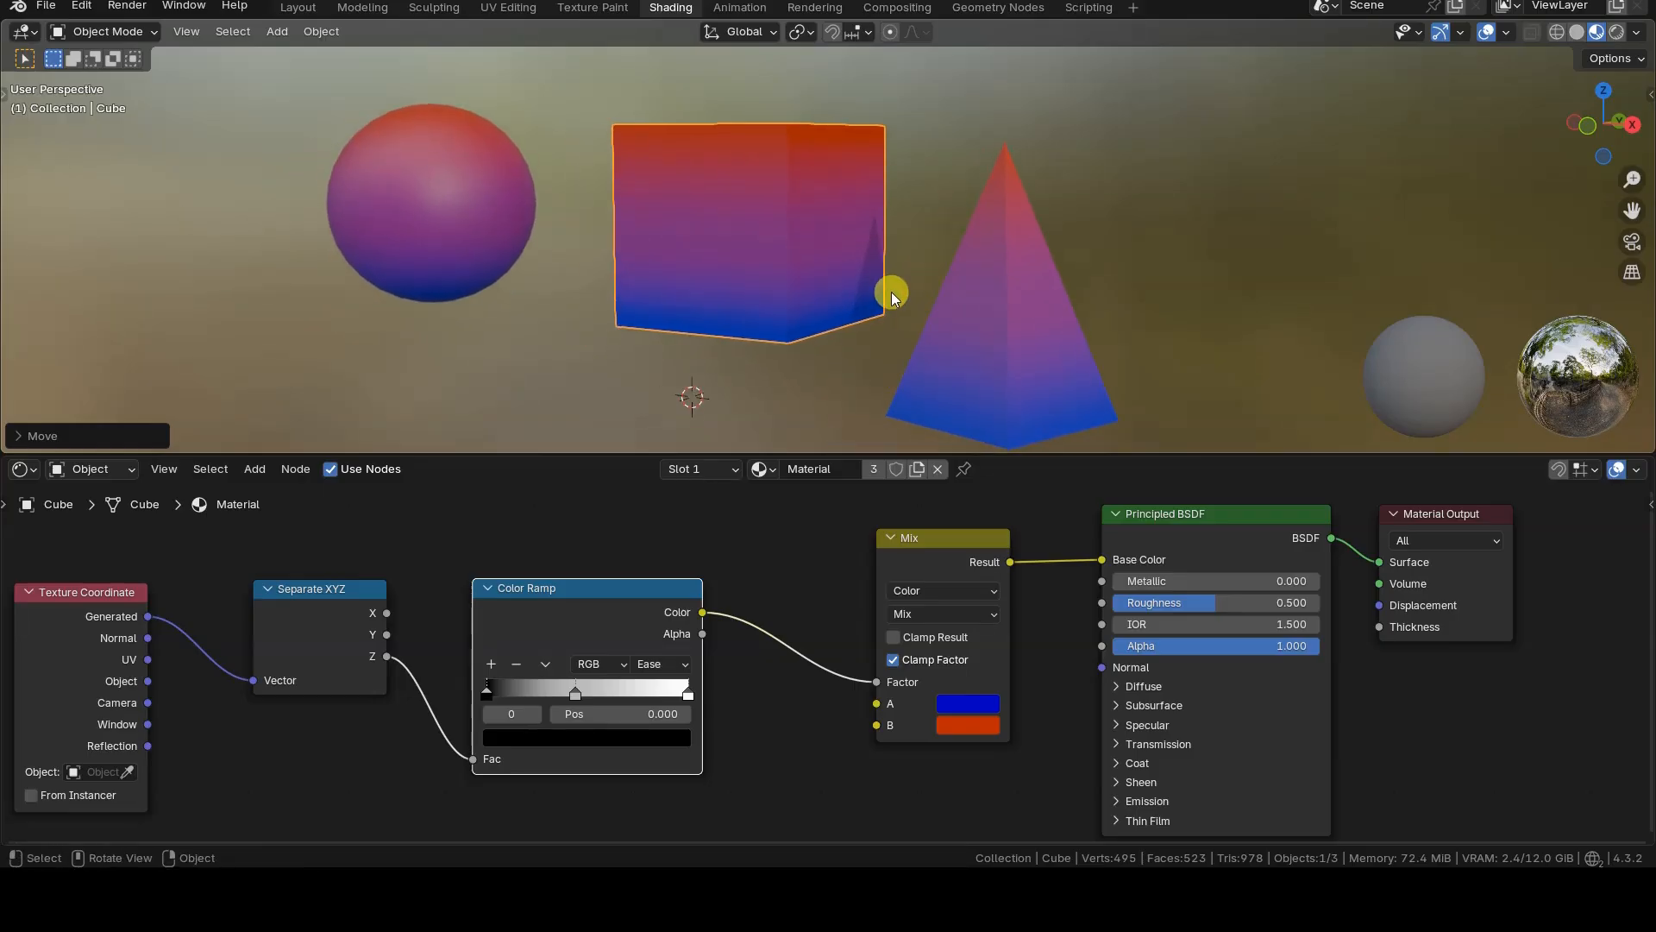
{"action": "key", "text": "KP_1"}
{"action": "scroll", "coordinate": [930, 266], "scroll_direction": "down", "scroll_amount": 1}
{"action": "key", "text": "g"}
{"action": "left_click", "coordinate": [861, 319]}
Move the sphere above the cube and align it along the Y axis so it rests on the cube's top
{"action": "left_click", "coordinate": [547, 194]}
{"action": "key", "text": "g"}
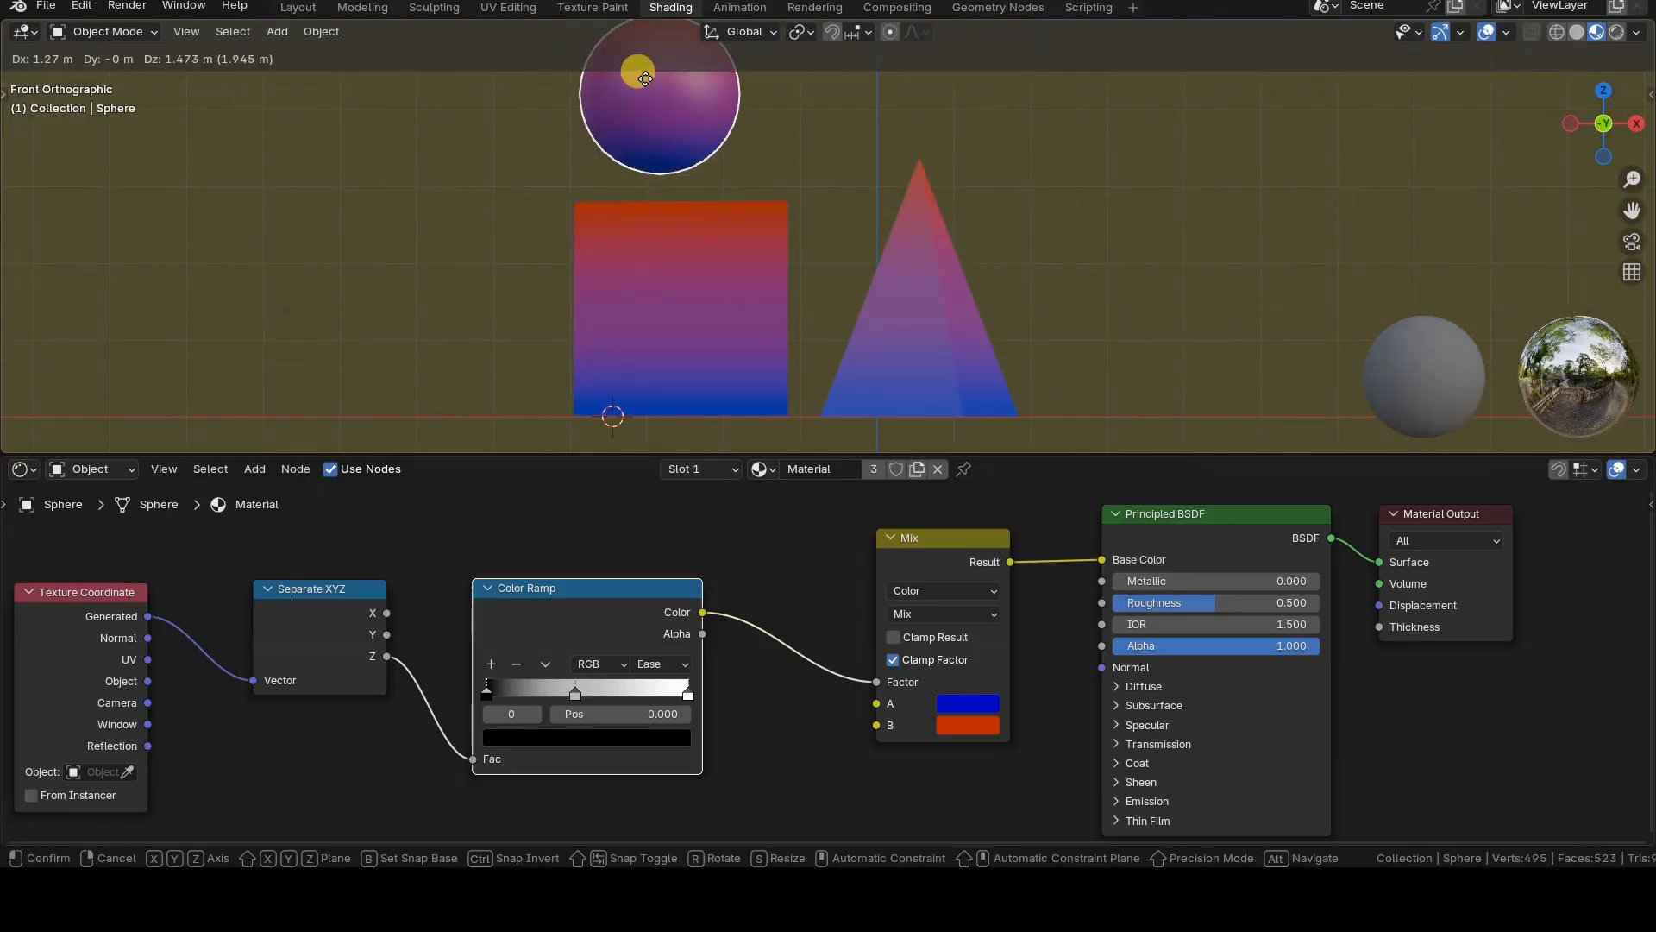
{"action": "left_click", "coordinate": [709, 210]}
{"action": "middle_click_drag", "start_coordinate": [785, 311], "coordinate": [738, 269]}
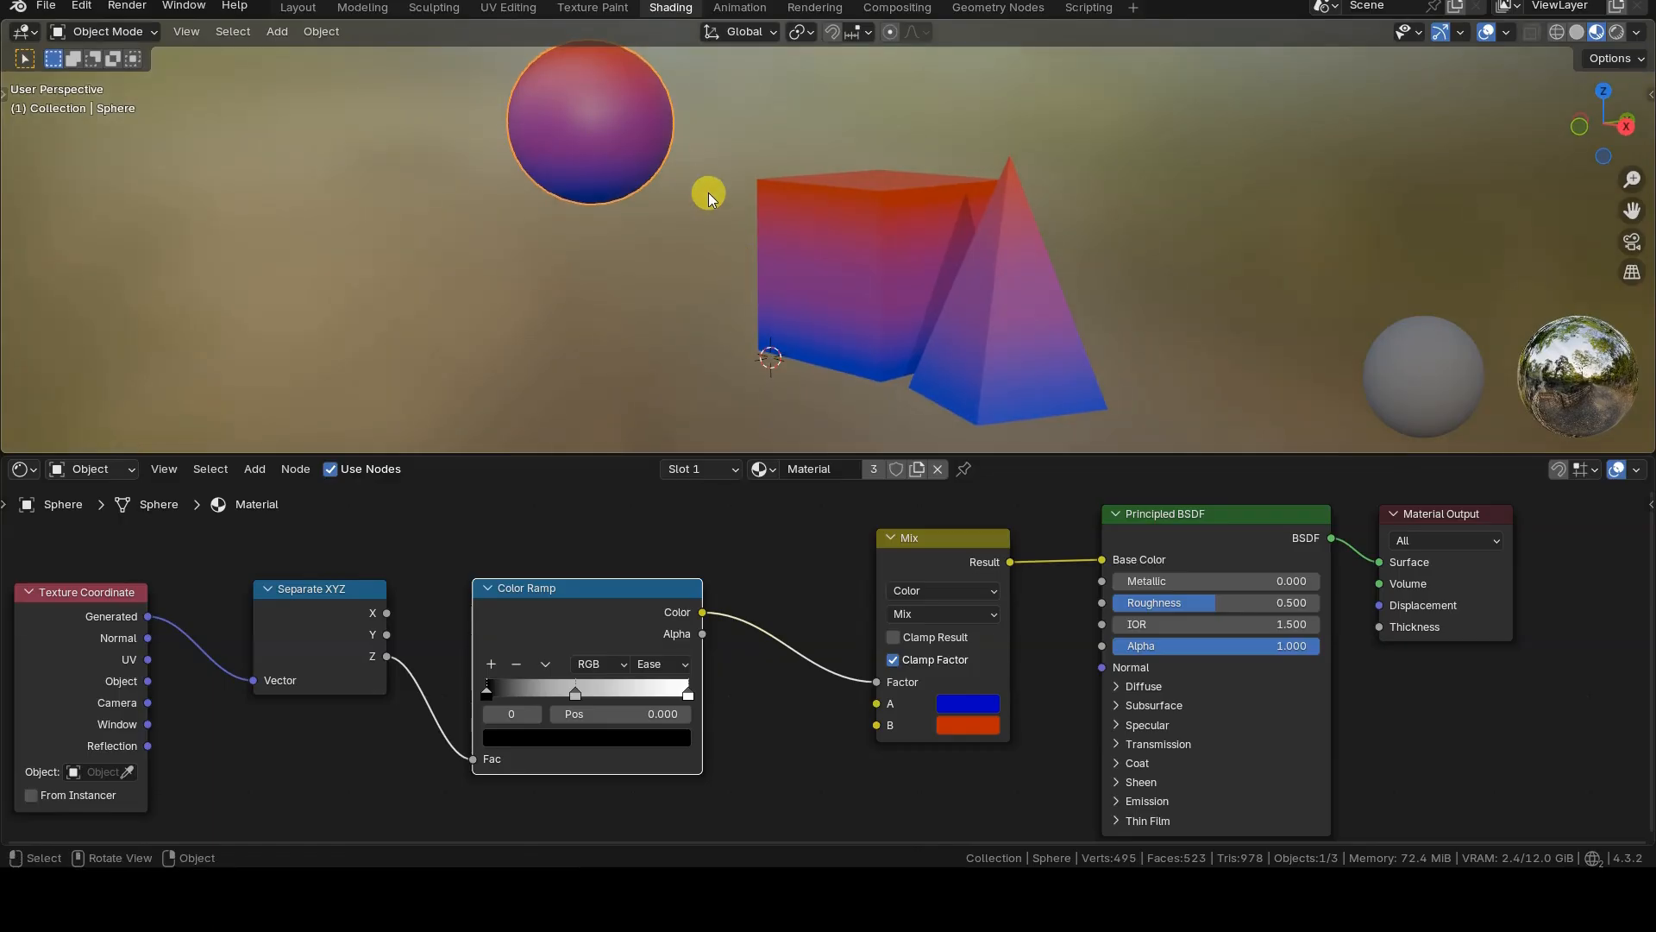
{"action": "key", "text": "g"}
{"action": "key", "text": "y"}
{"action": "left_click", "coordinate": [996, 185]}
{"action": "mouse_move", "coordinate": [997, 186]}
{"action": "middle_mouse_down"}
{"action": "mouse_move", "coordinate": [880, 222]}
{"action": "mouse_move", "coordinate": [1014, 207]}
{"action": "middle_mouse_up"}
In the Layout workspace, snap the 3D cursor to the world origin and add an axes empty there
{"action": "left_click", "coordinate": [297, 7]}
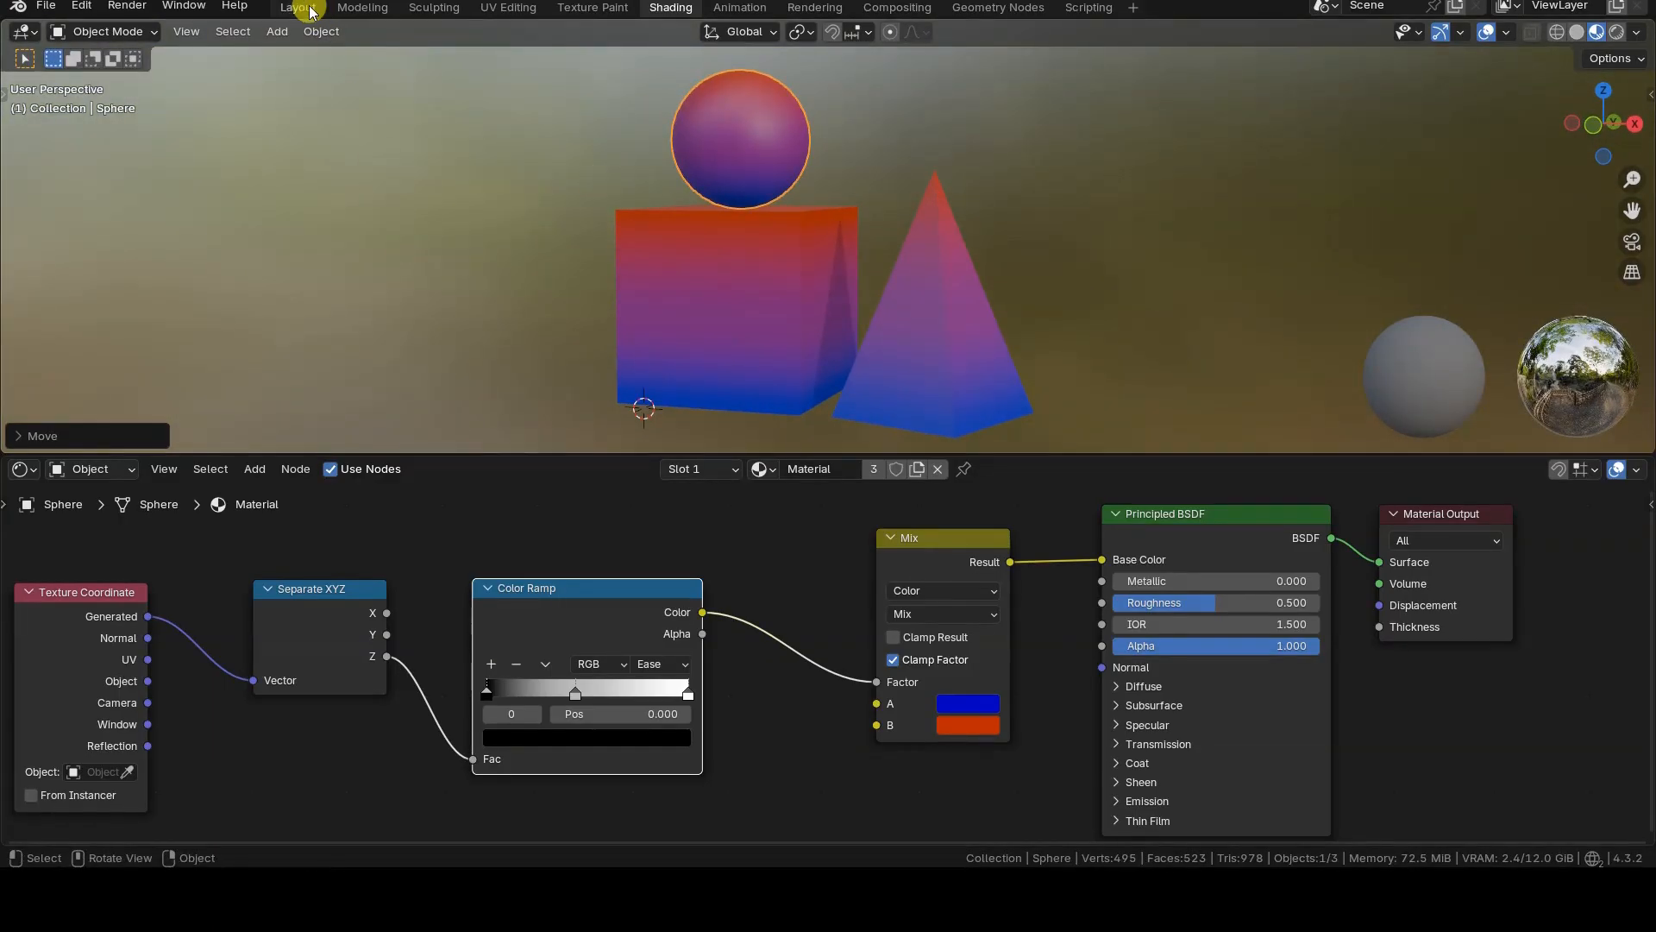
{"action": "key", "text": "shift+s"}
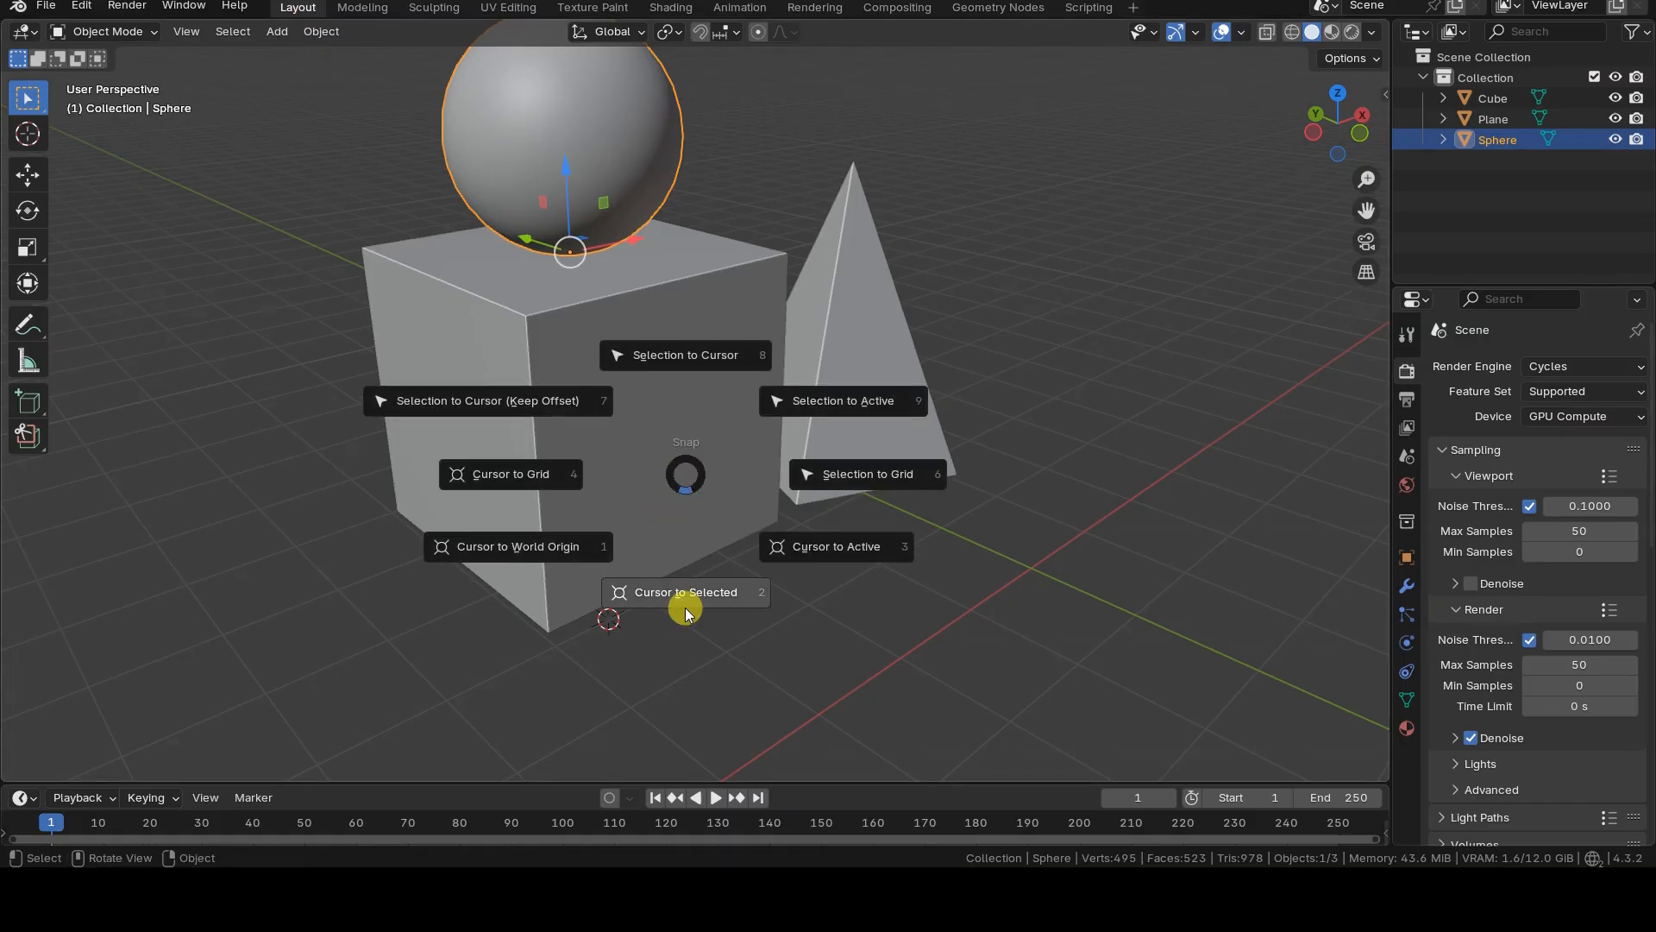
{"action": "left_click", "coordinate": [540, 549]}
{"action": "key", "text": "shift+a"}
{"action": "mouse_move", "coordinate": [699, 488]}
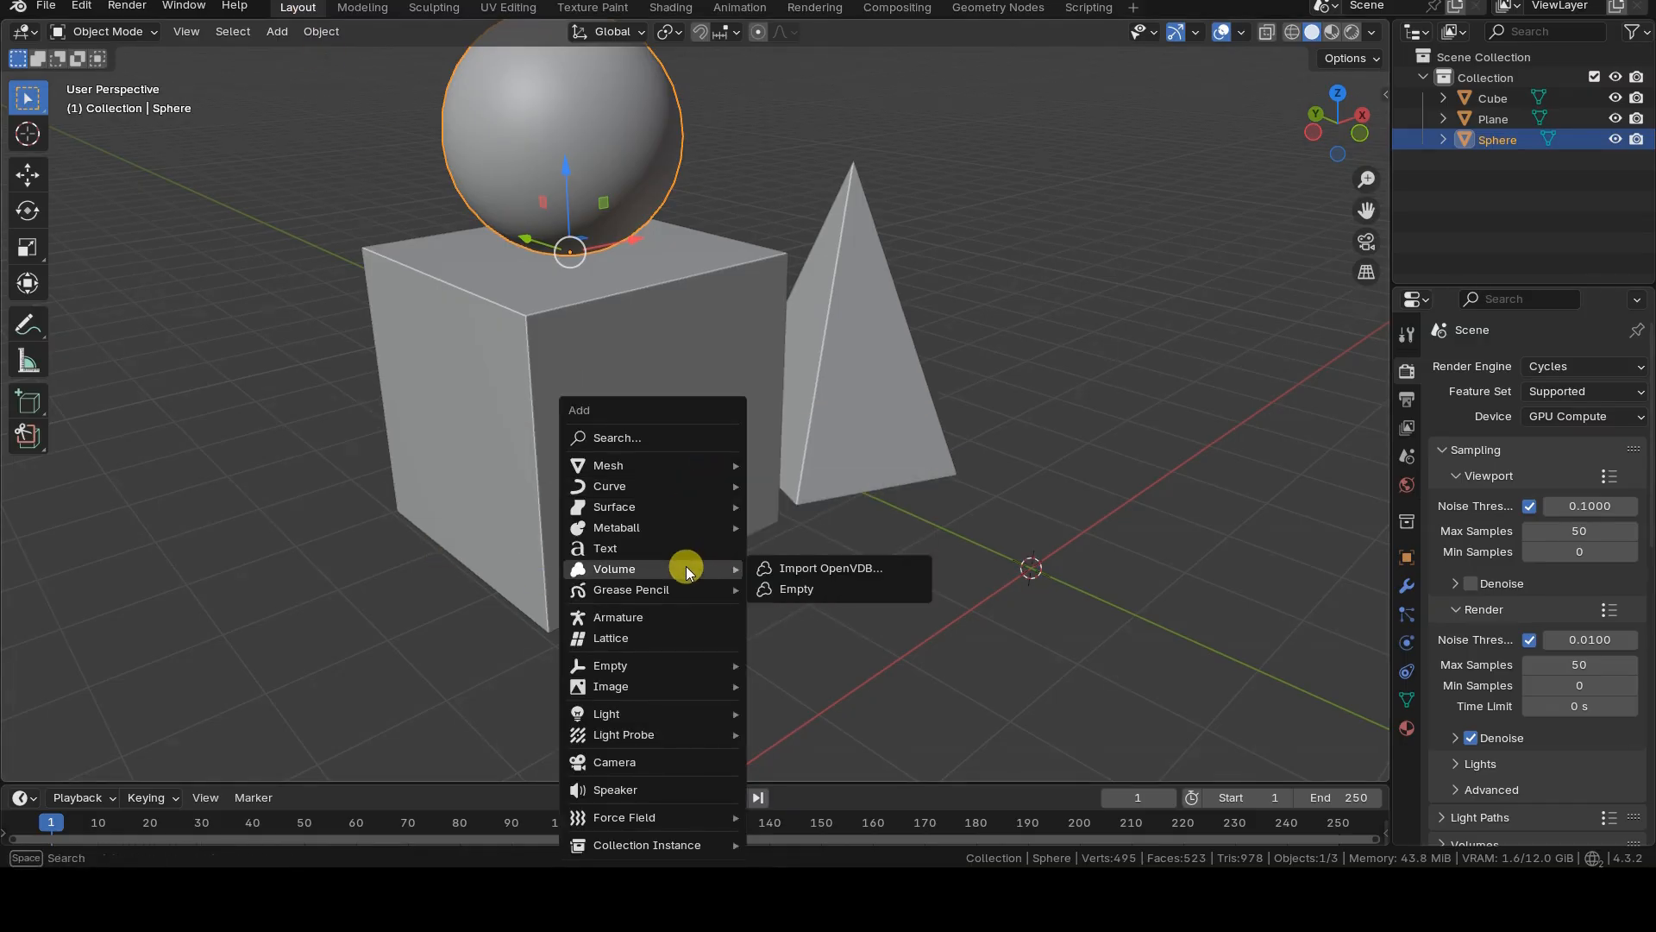
{"action": "mouse_move", "coordinate": [676, 666]}
{"action": "left_click", "coordinate": [806, 657]}
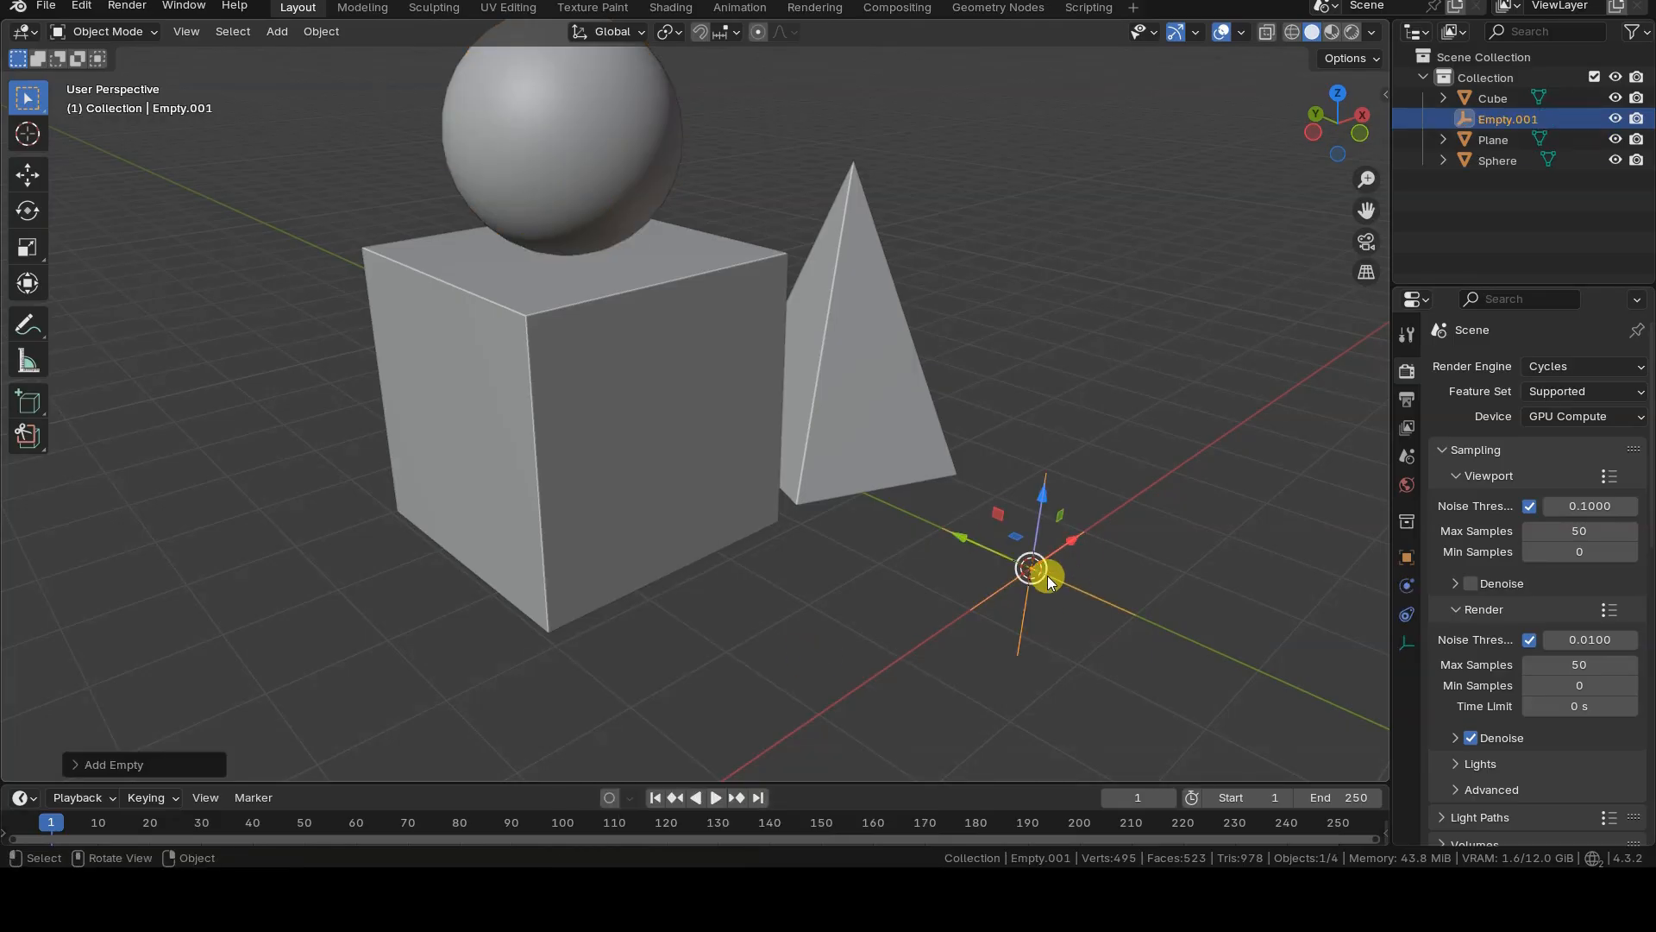
In the cube's material, link the Texture Coordinate's Object output to Separate XYZ and assign the new empty as its object
{"action": "middle_click_drag", "start_coordinate": [1047, 576], "coordinate": [909, 494], "text": "shift"}
{"action": "left_click", "coordinate": [674, 13]}
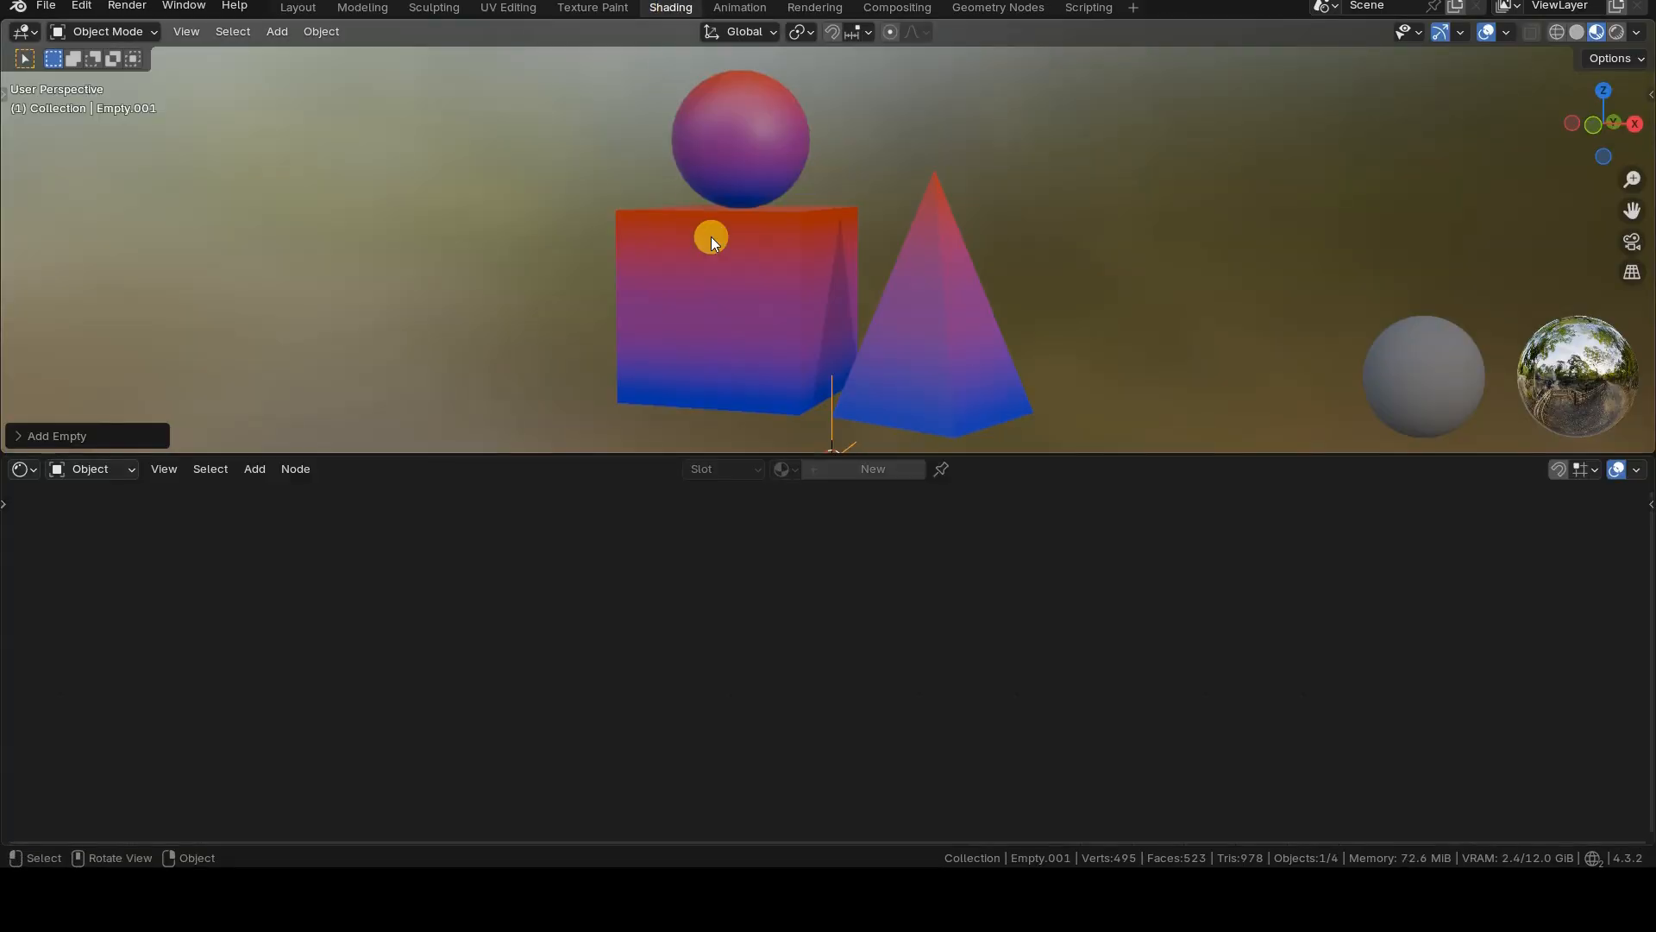
{"action": "left_click", "coordinate": [712, 241]}
{"action": "left_click_drag", "start_coordinate": [145, 678], "coordinate": [253, 680]}
{"action": "left_click", "coordinate": [102, 772]}
{"action": "left_click", "coordinate": [200, 610]}
Select the empty and stretch it along the global Z axis to about five times its size
{"action": "left_click", "coordinate": [837, 436]}
{"action": "left_click_drag", "start_coordinate": [835, 429], "coordinate": [866, 384]}
{"action": "left_click", "coordinate": [734, 263]}
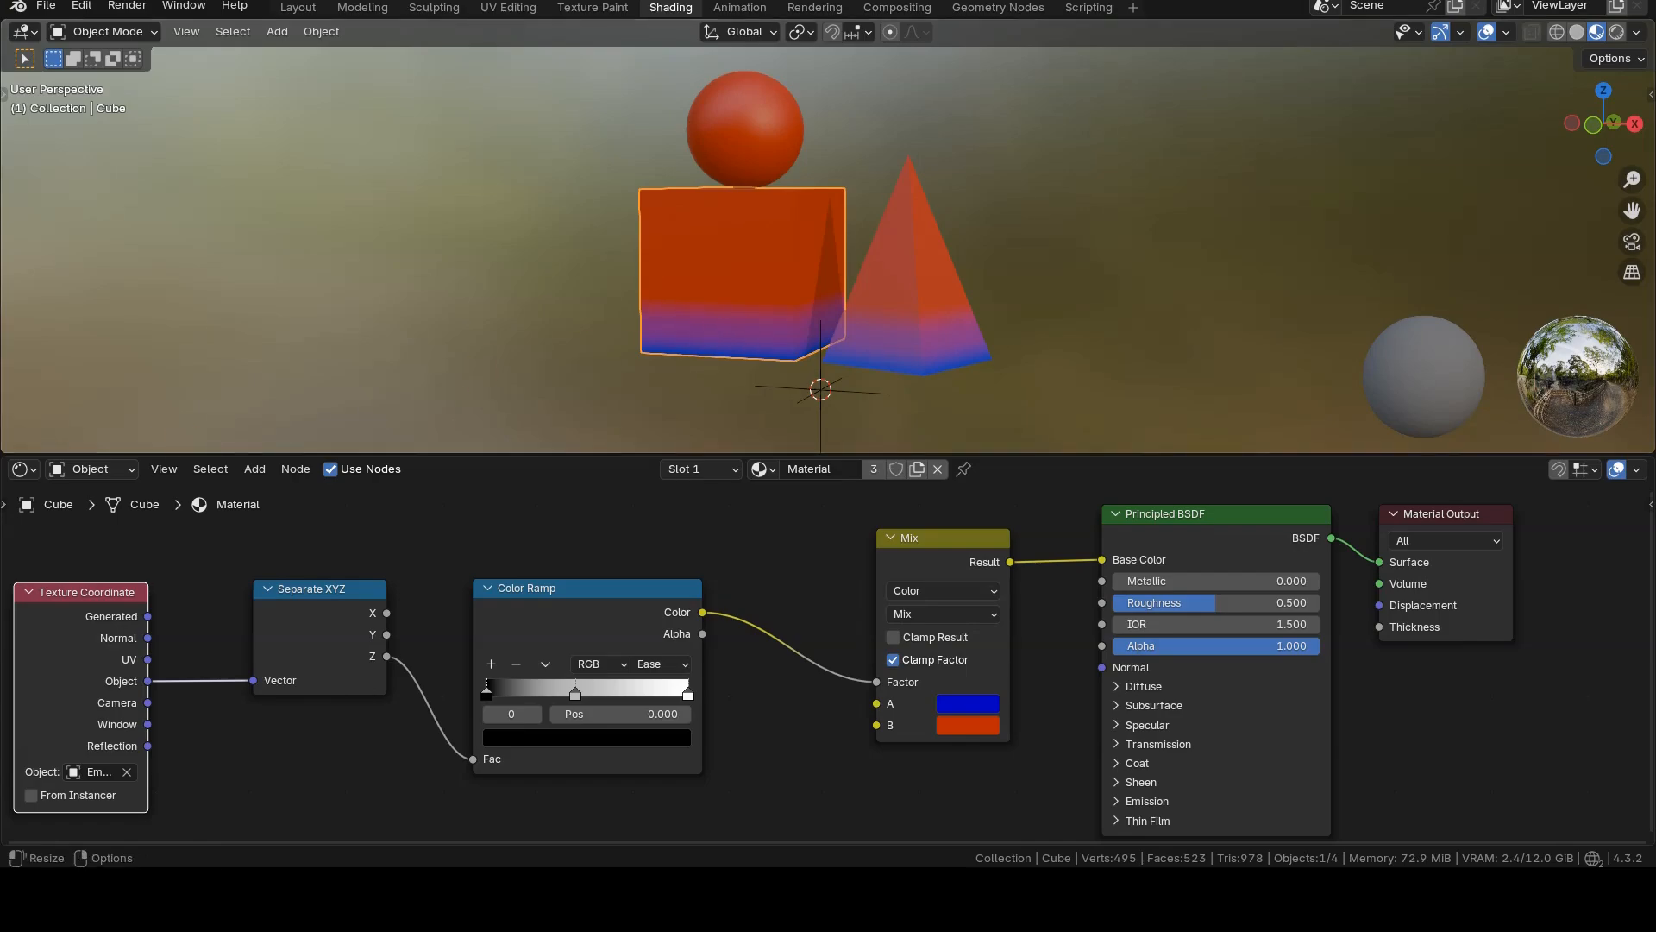
{"action": "left_click", "coordinate": [872, 390]}
{"action": "key", "text": "s"}
{"action": "key", "text": "z"}
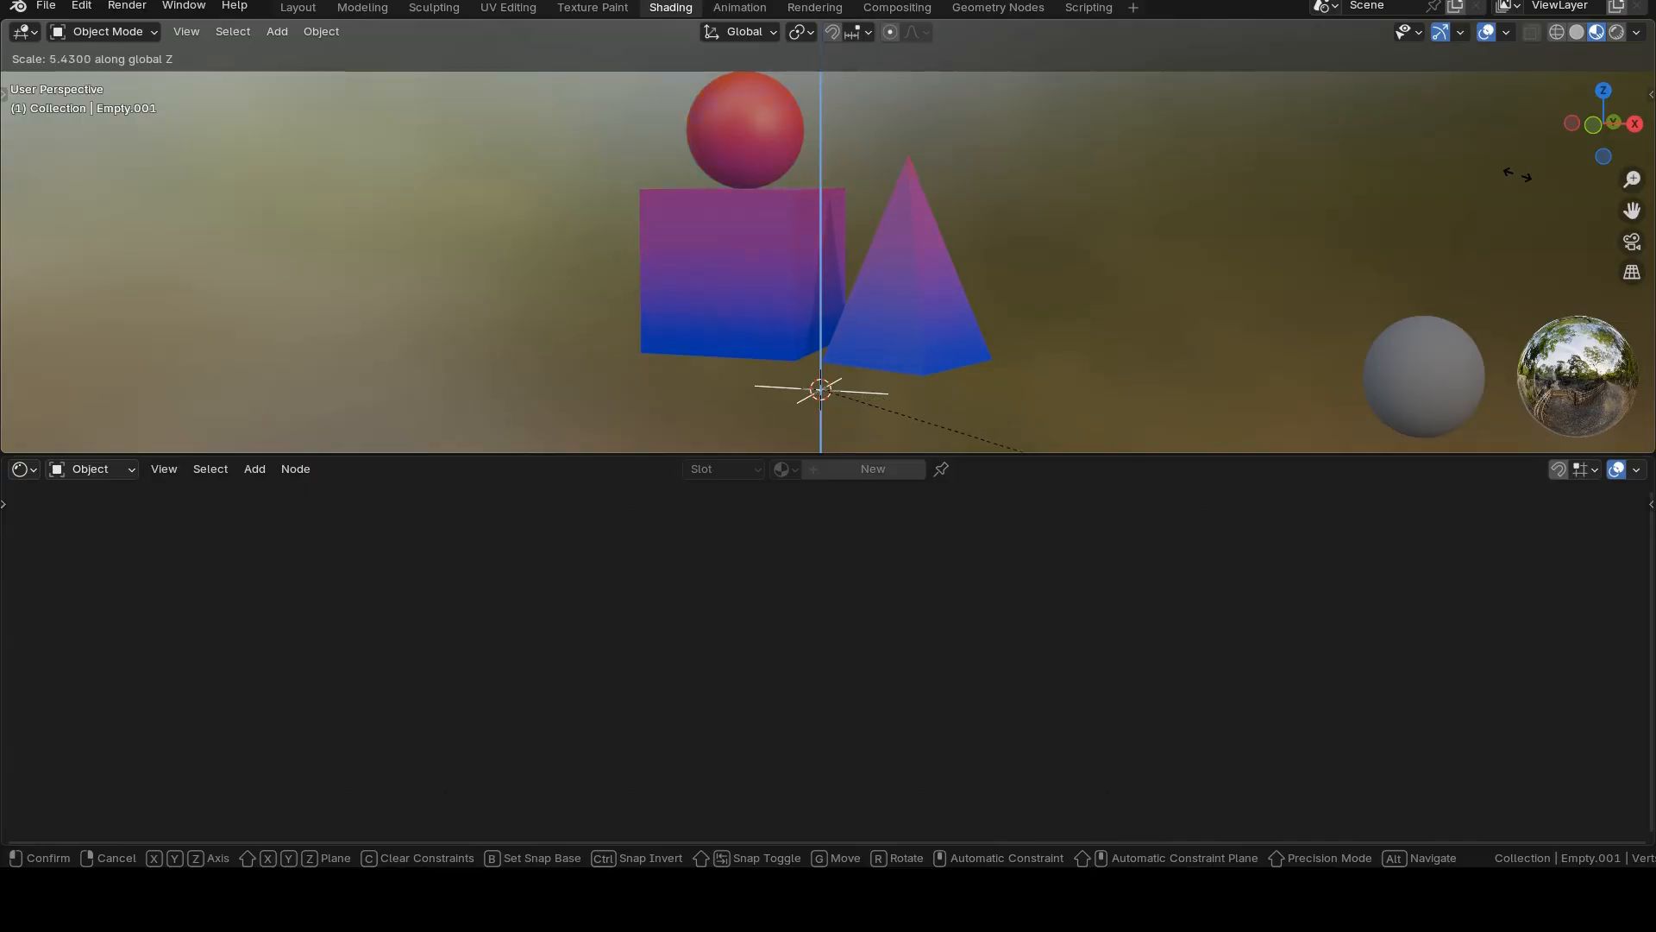
{"action": "left_click", "coordinate": [1518, 209]}
Rescale the empty along global Z in several passes until the blue-to-red gradient spans the height of the cube
{"action": "middle_click_drag", "start_coordinate": [1100, 337], "coordinate": [1053, 348]}
{"action": "key", "text": "s"}
{"action": "key", "text": "z"}
{"action": "left_click", "coordinate": [833, 312]}
{"action": "middle_click_drag", "start_coordinate": [839, 318], "coordinate": [1128, 258]}
{"action": "key", "text": "s"}
{"action": "key", "text": "z"}
{"action": "left_click", "coordinate": [928, 299]}
{"action": "key", "text": "s"}
{"action": "key", "text": "z"}
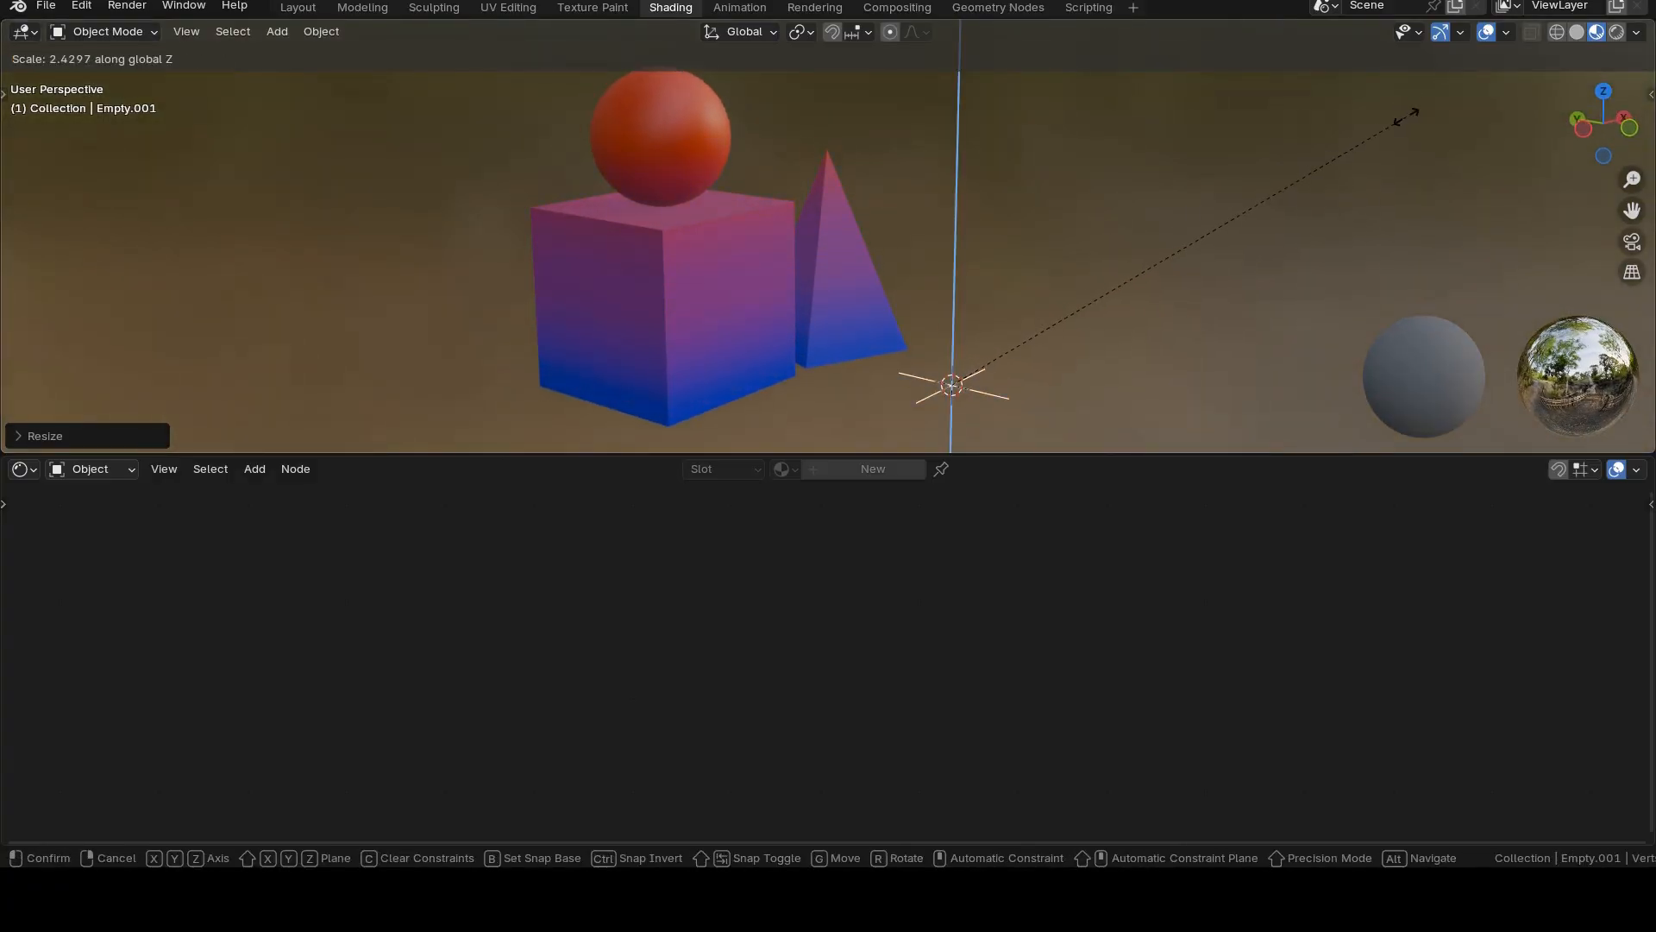
{"action": "left_click", "coordinate": [1167, 217]}
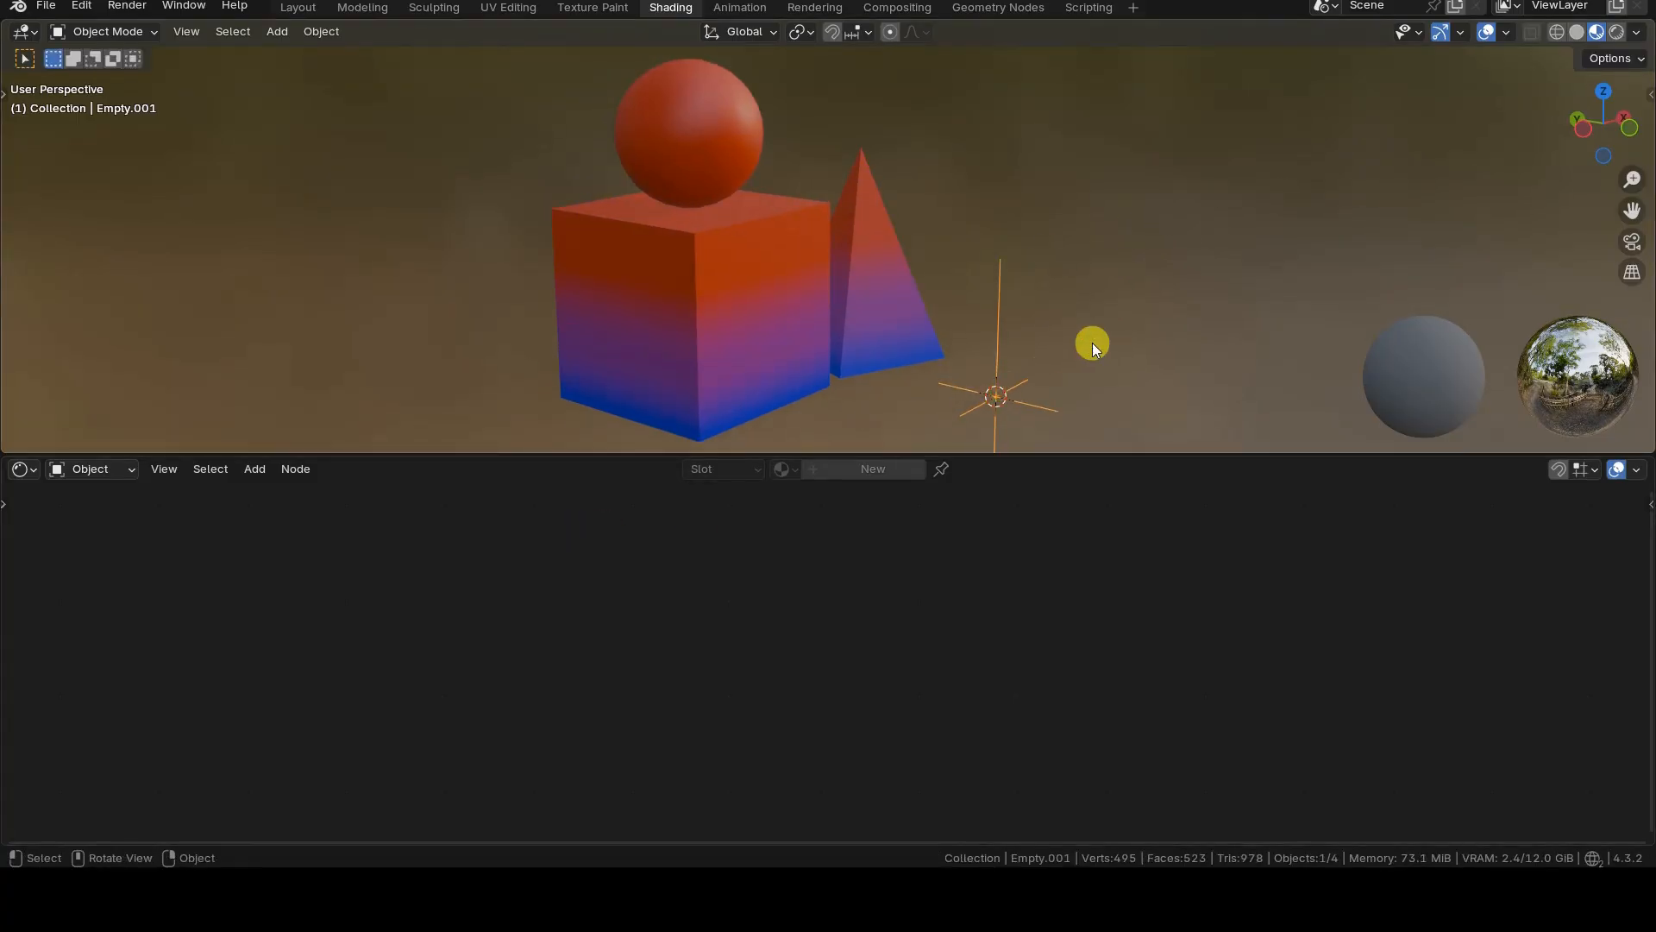
Slide the empty up and back down along the global Z axis to shift the gradient across the objects
{"action": "key", "text": "g"}
{"action": "key", "text": "z"}
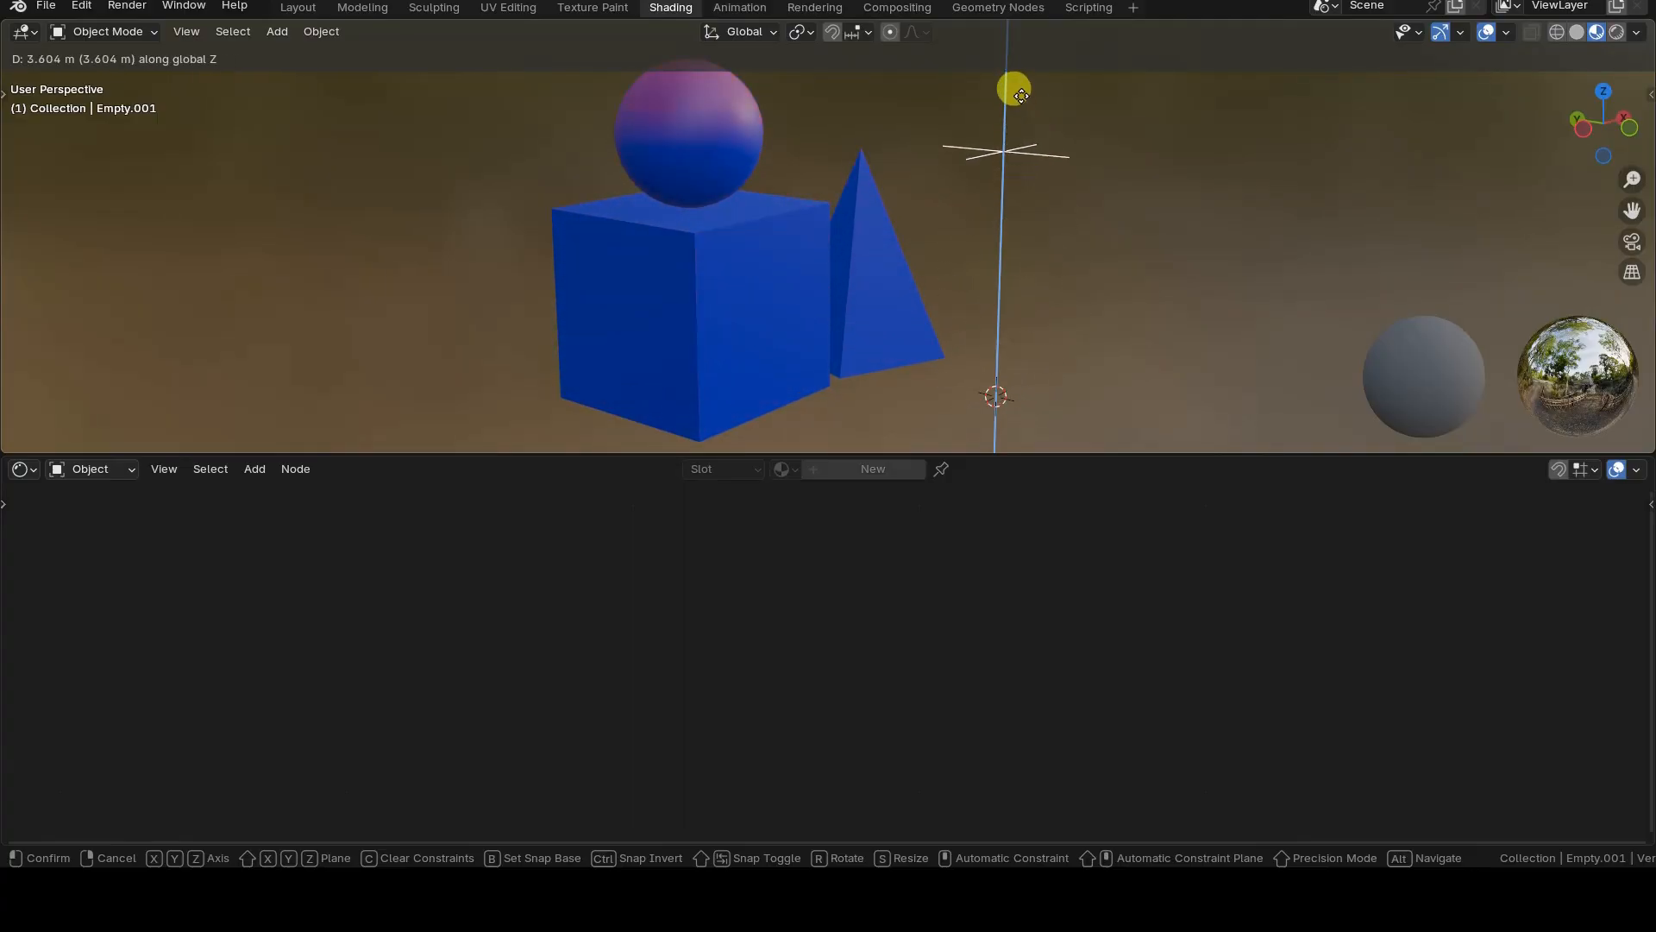
{"action": "left_click", "coordinate": [1017, 319]}
Enlarge the 3D viewport and stretch the empty along global Z to widen the gradient
{"action": "left_click_drag", "start_coordinate": [961, 451], "coordinate": [963, 577]}
{"action": "key", "text": "s"}
{"action": "key", "text": "z"}
{"action": "left_click", "coordinate": [1117, 393]}
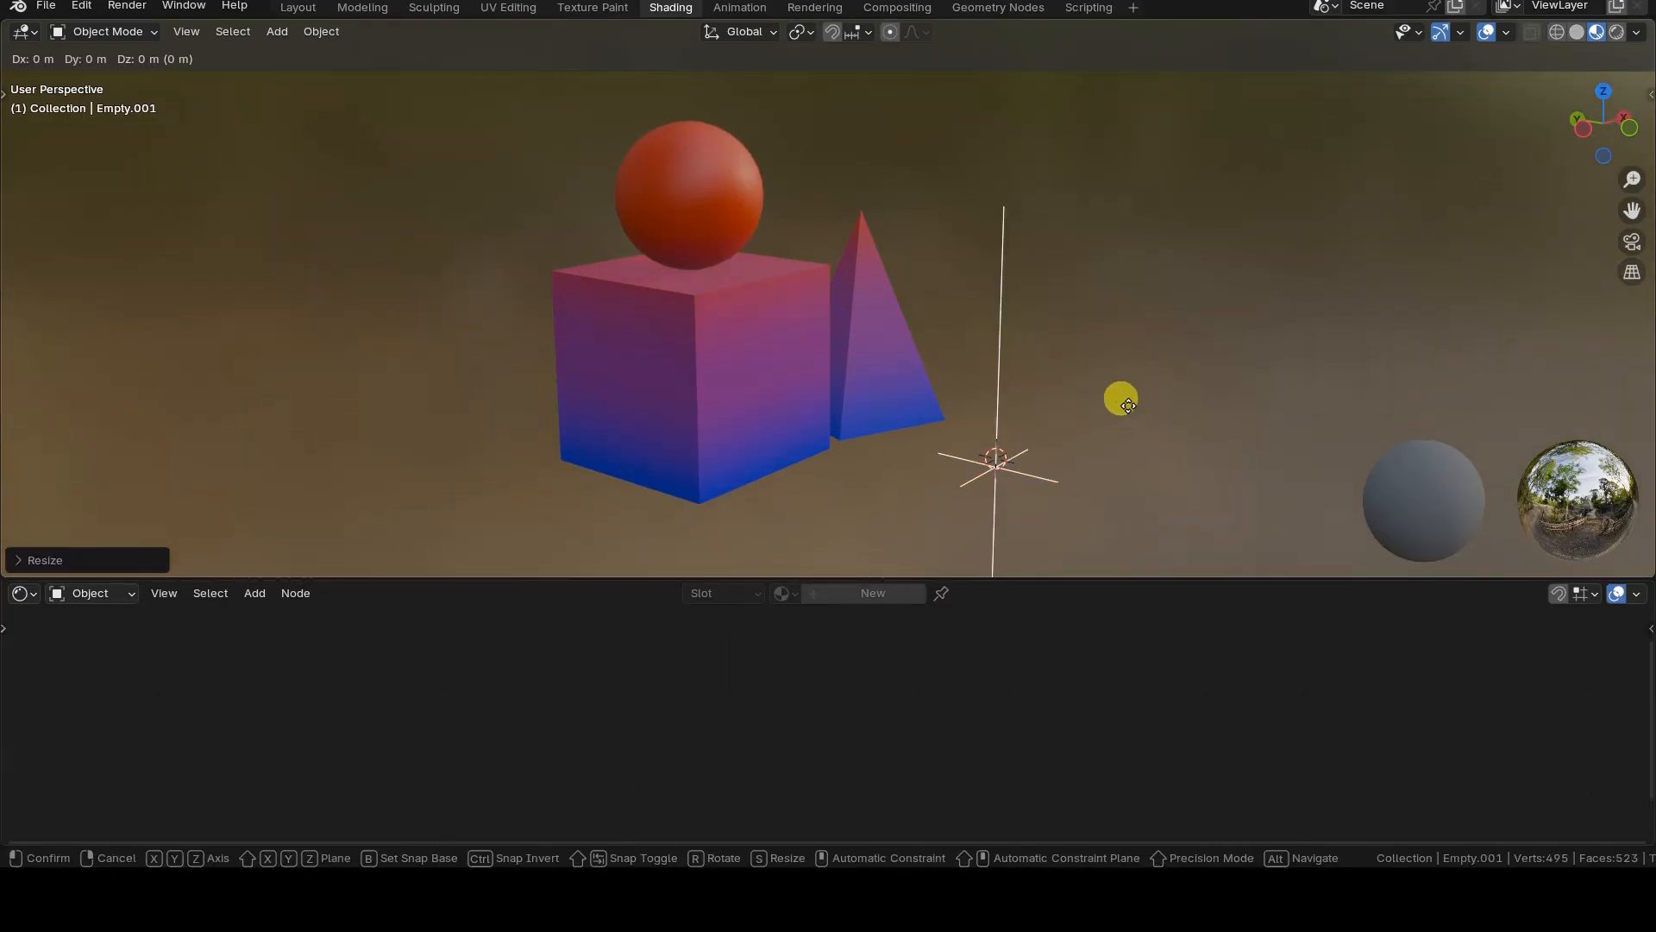
Adjust the empty's height along the global Z axis to reposition the gradient on the objects
{"action": "key", "text": "g"}
{"action": "key", "text": "z"}
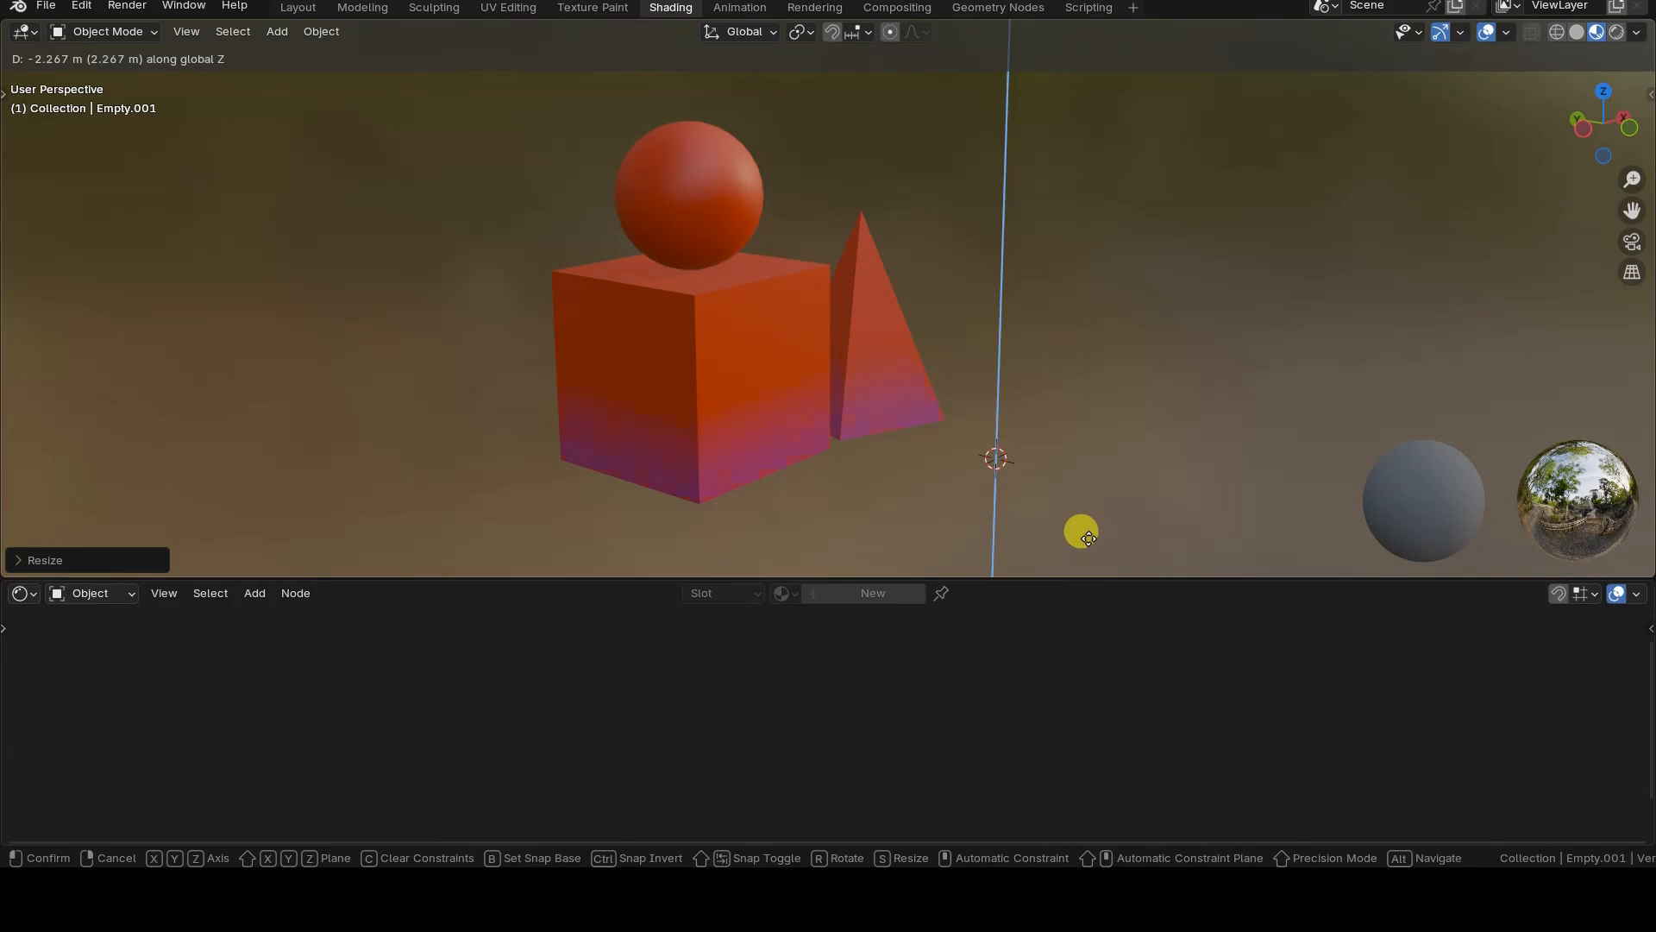
{"action": "left_click", "coordinate": [1102, 436]}
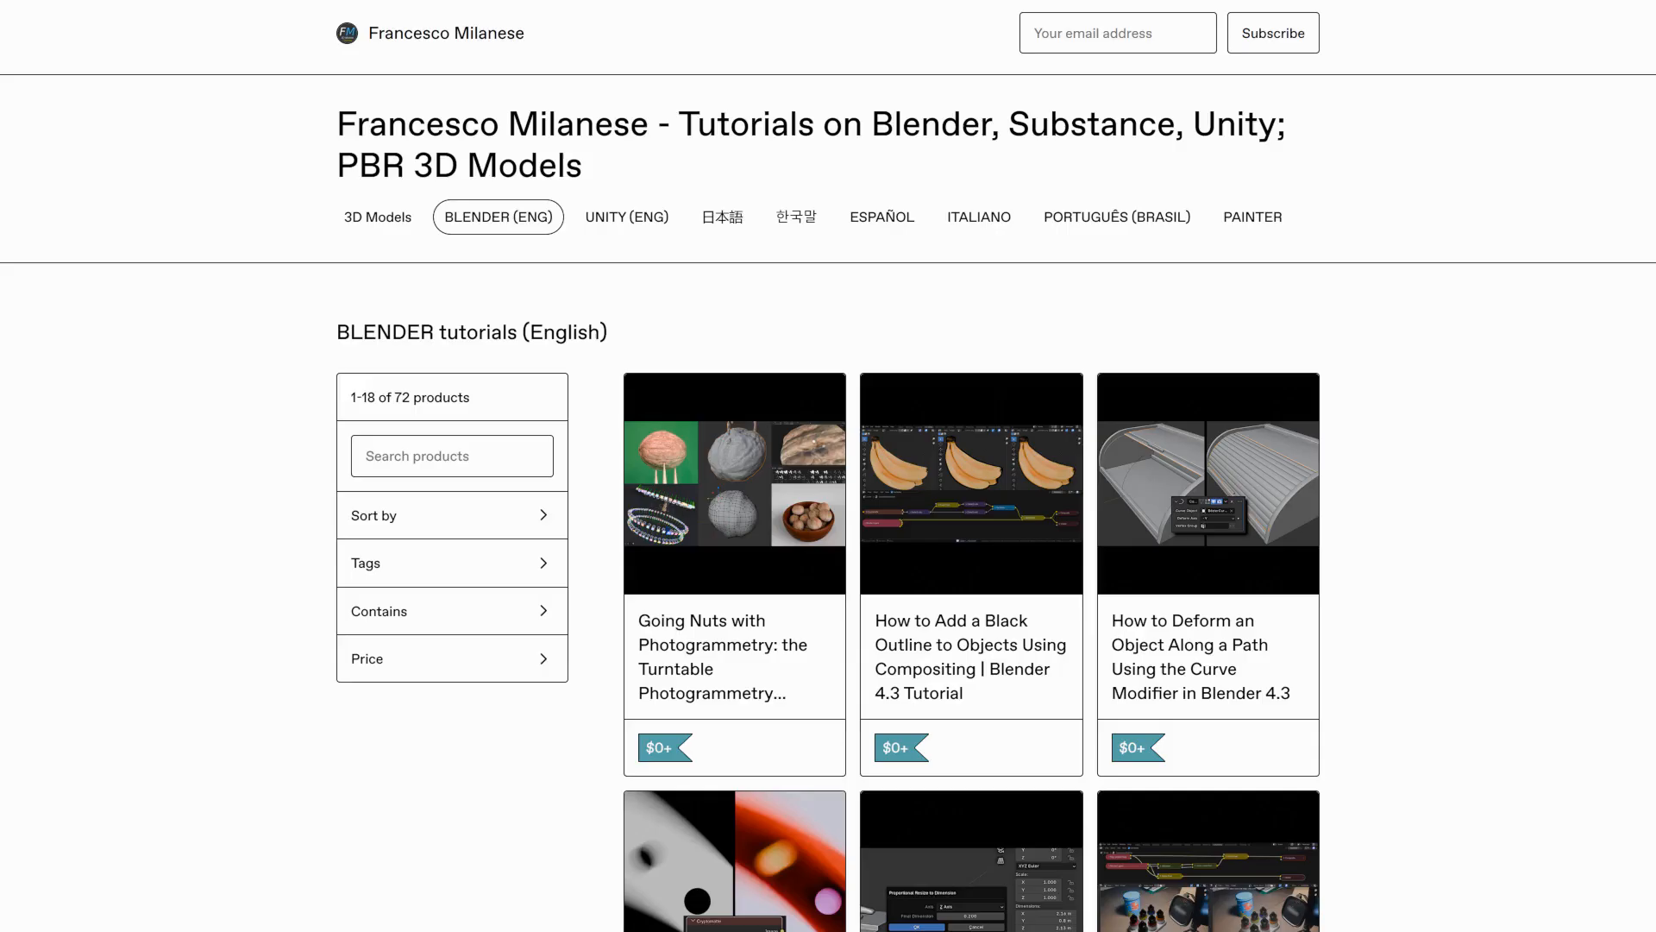